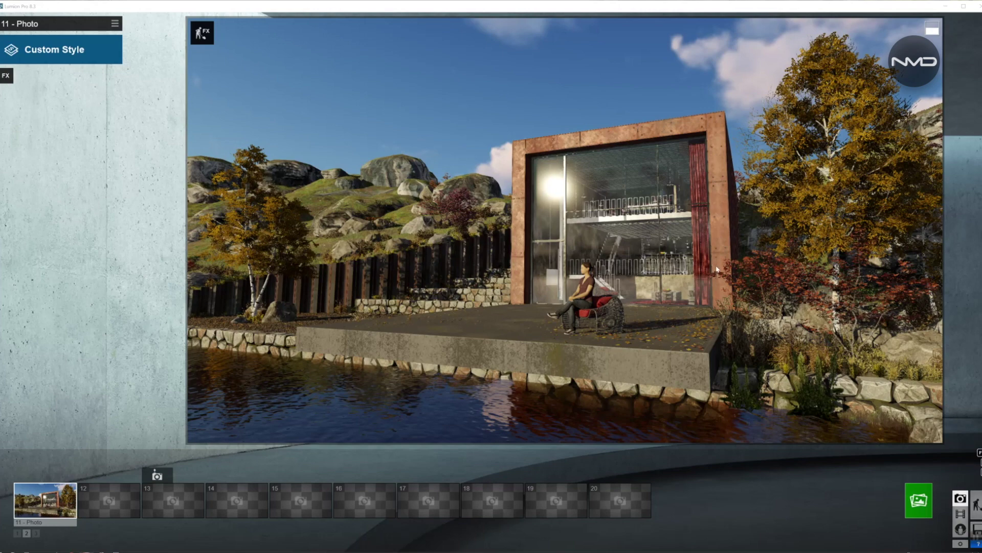
Render the shot at desktop 1920x1080 over the existing Test JPG, then save the view as photo 12
{"action": "left_click", "coordinate": [919, 499]}
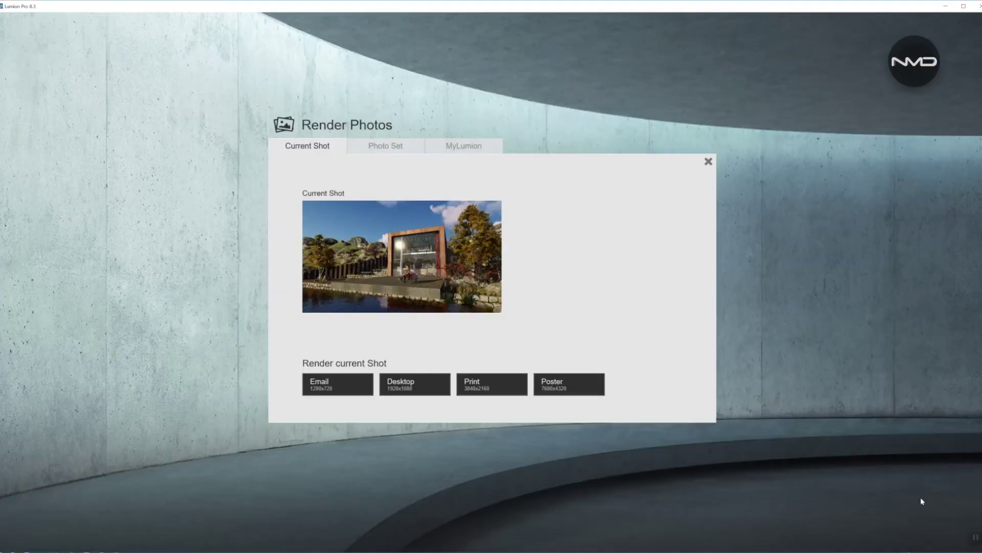
{"action": "left_click", "coordinate": [395, 391]}
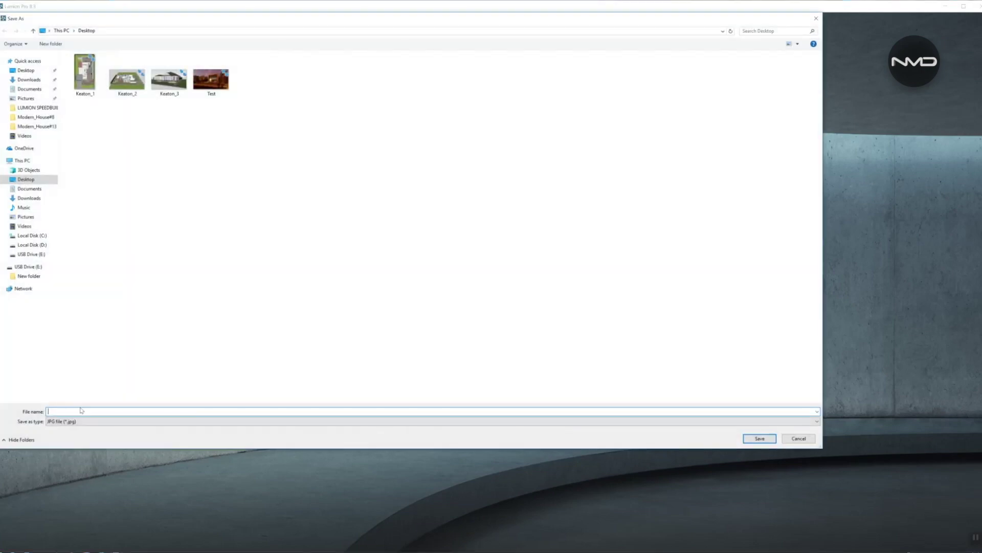
{"action": "left_click", "coordinate": [222, 76]}
{"action": "key", "text": "Return"}
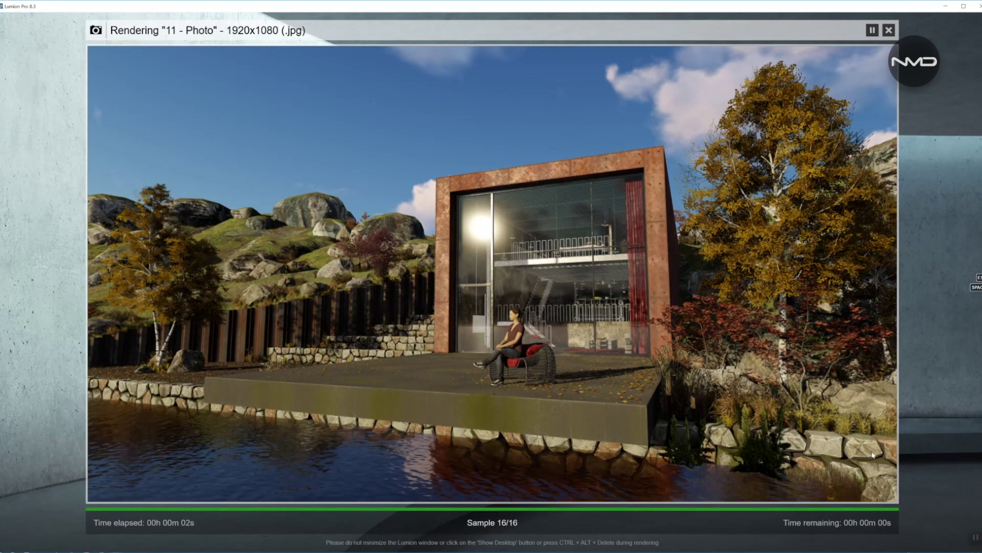
{"action": "left_click", "coordinate": [850, 492]}
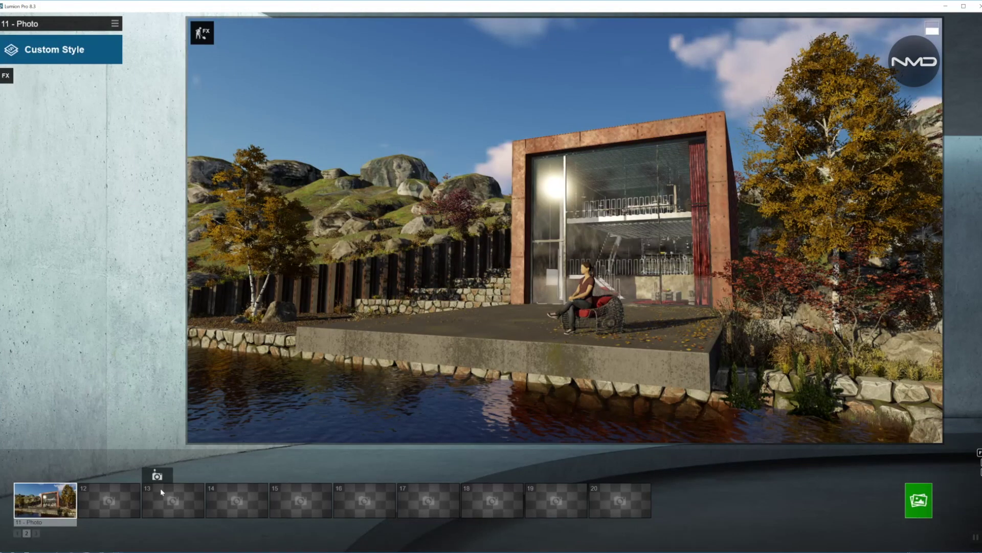
{"action": "left_click", "coordinate": [98, 510]}
{"action": "left_click", "coordinate": [93, 476]}
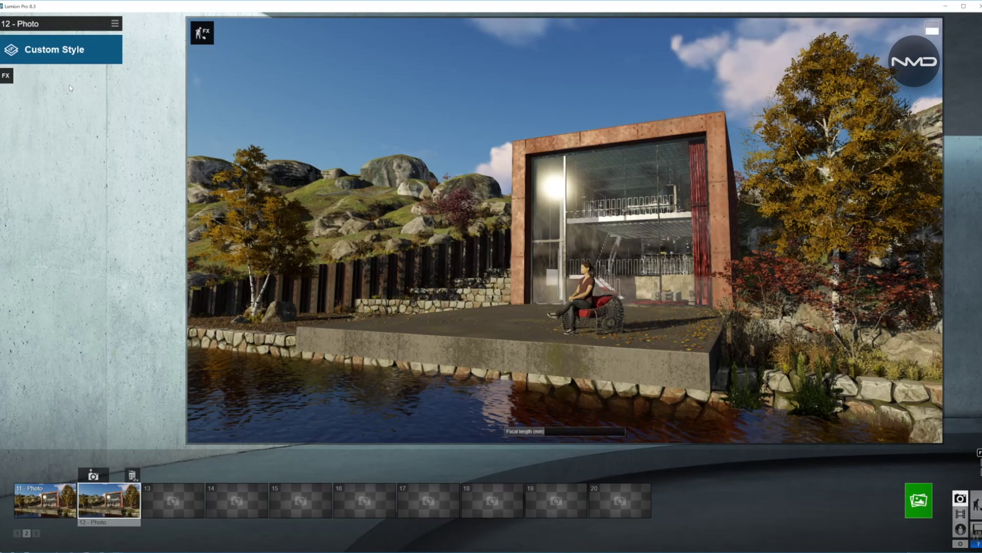
Add the Sun, Shadow, Reflection, Sky Light and Hyperlight effects to photo 12
{"action": "left_click", "coordinate": [6, 77]}
{"action": "left_click", "coordinate": [318, 145]}
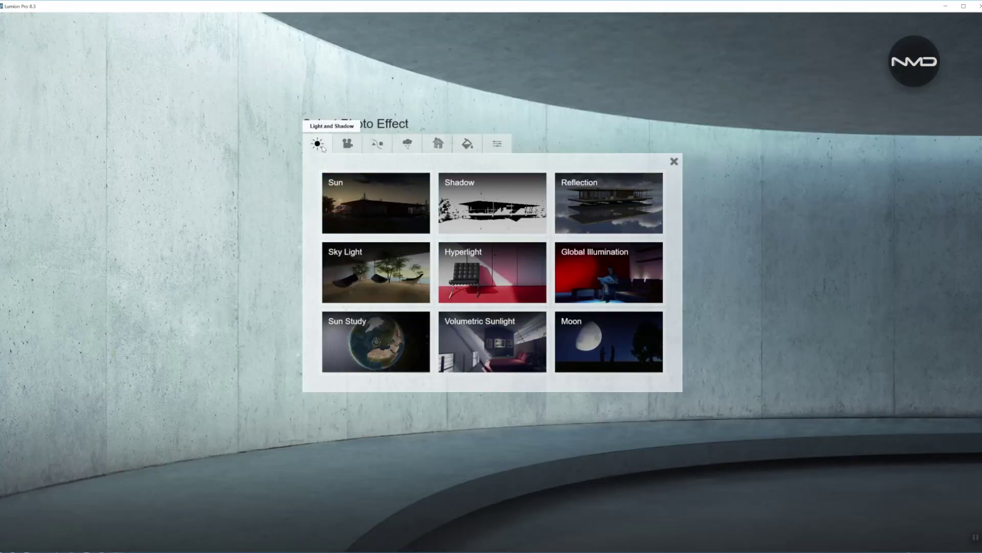
{"action": "left_click", "coordinate": [342, 200]}
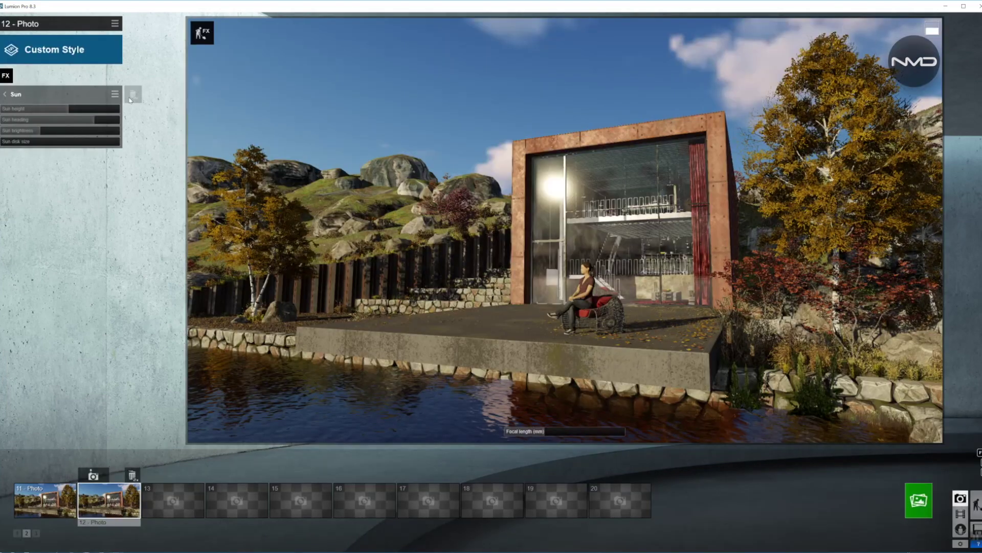
{"action": "left_click", "coordinate": [6, 77]}
{"action": "left_click", "coordinate": [484, 201]}
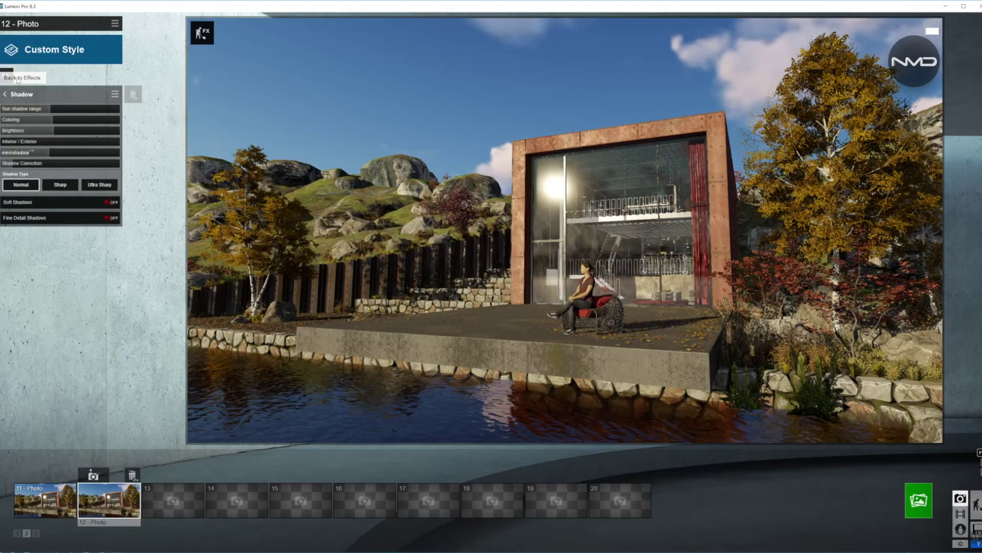
{"action": "left_click", "coordinate": [6, 77]}
{"action": "left_click", "coordinate": [569, 202]}
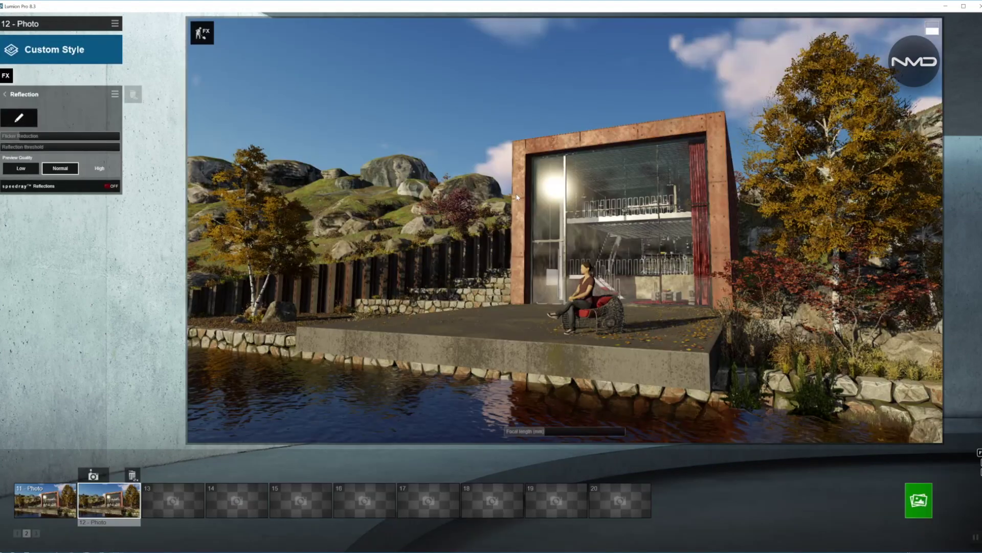
{"action": "left_click", "coordinate": [6, 75]}
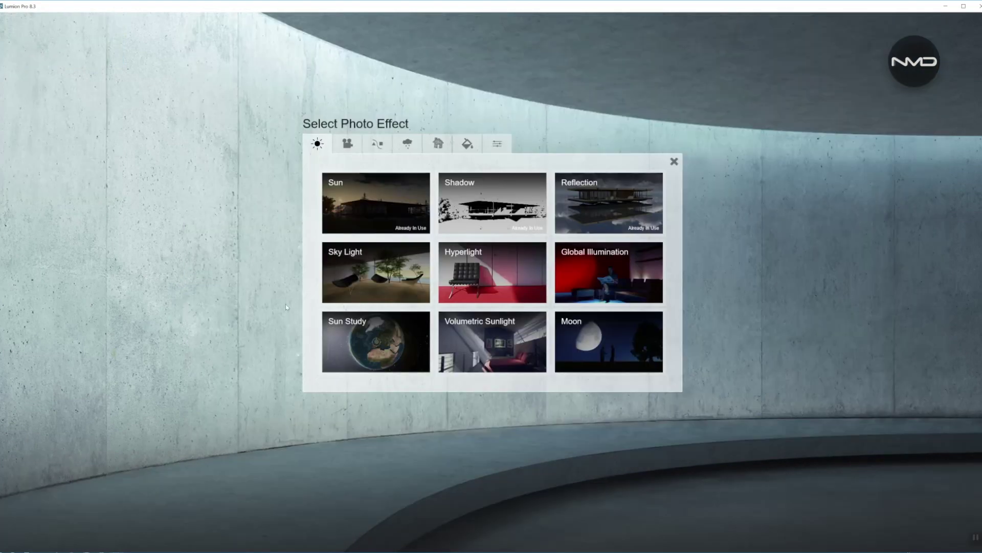
{"action": "left_click", "coordinate": [407, 292]}
{"action": "left_click", "coordinate": [7, 75]}
{"action": "left_click", "coordinate": [486, 281]}
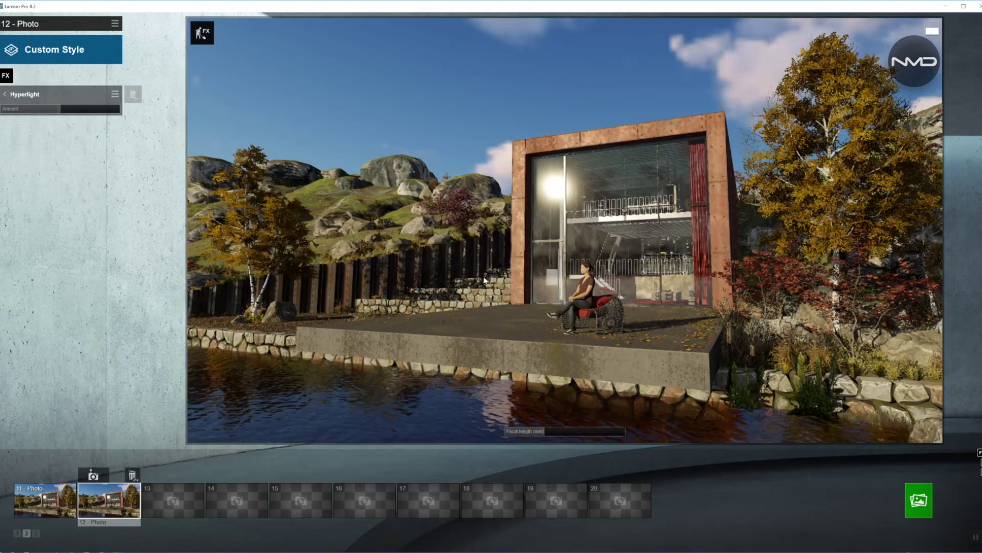
Add the camera effects Exposure, 2-Point Perspective, Depth of Field and Chromatic Aberrations
{"action": "left_click", "coordinate": [7, 76]}
{"action": "left_click", "coordinate": [348, 142]}
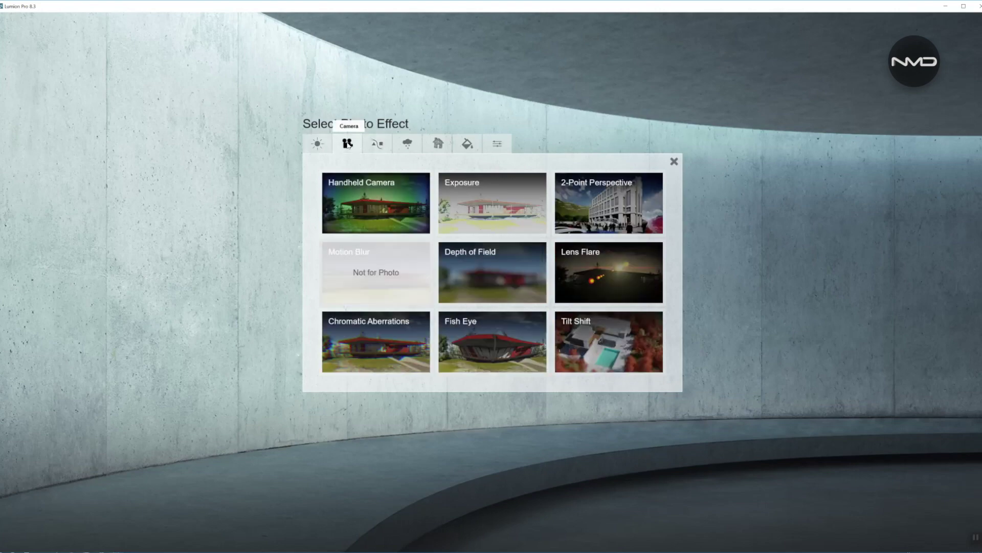
{"action": "left_click", "coordinate": [536, 229]}
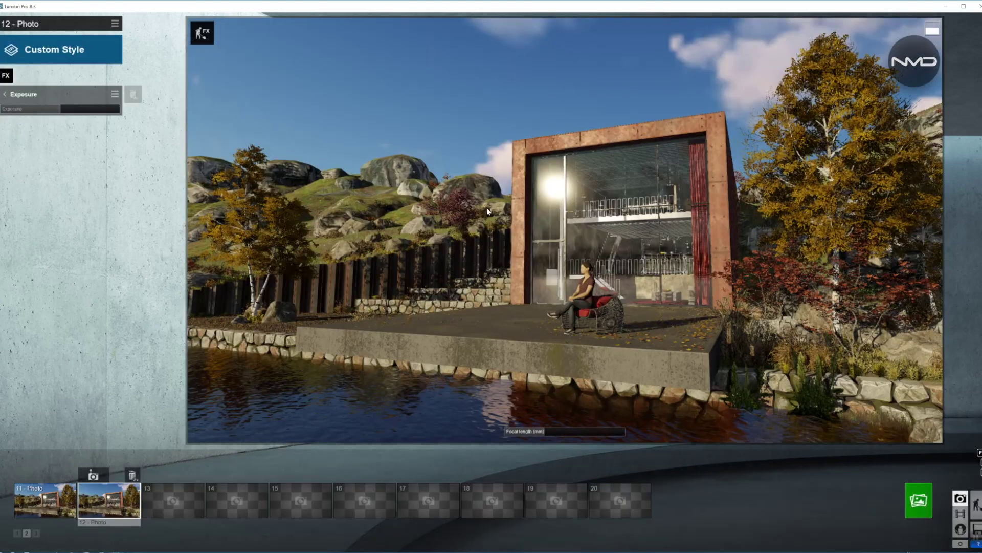
{"action": "left_click", "coordinate": [7, 75]}
{"action": "left_click", "coordinate": [601, 206]}
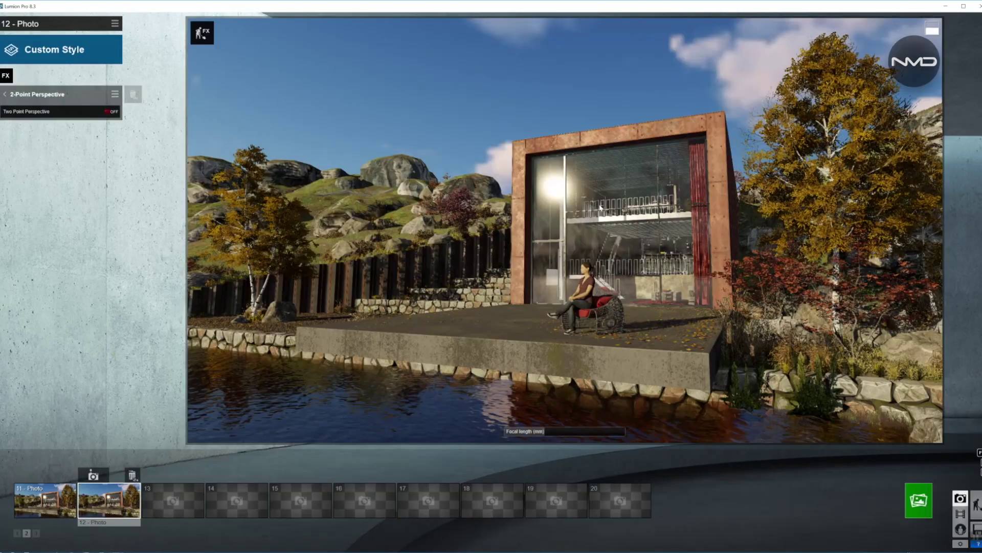
{"action": "left_click", "coordinate": [7, 76]}
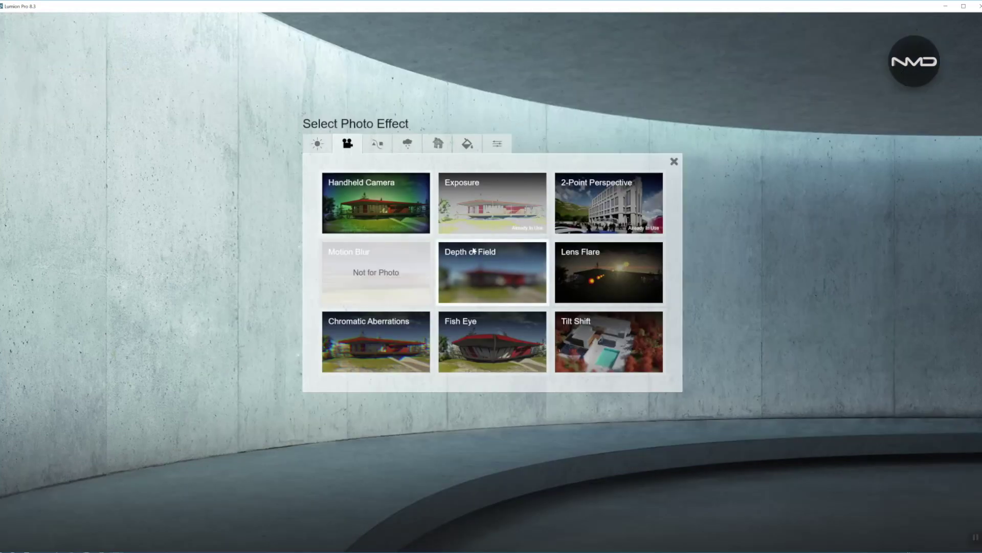
{"action": "left_click", "coordinate": [483, 260]}
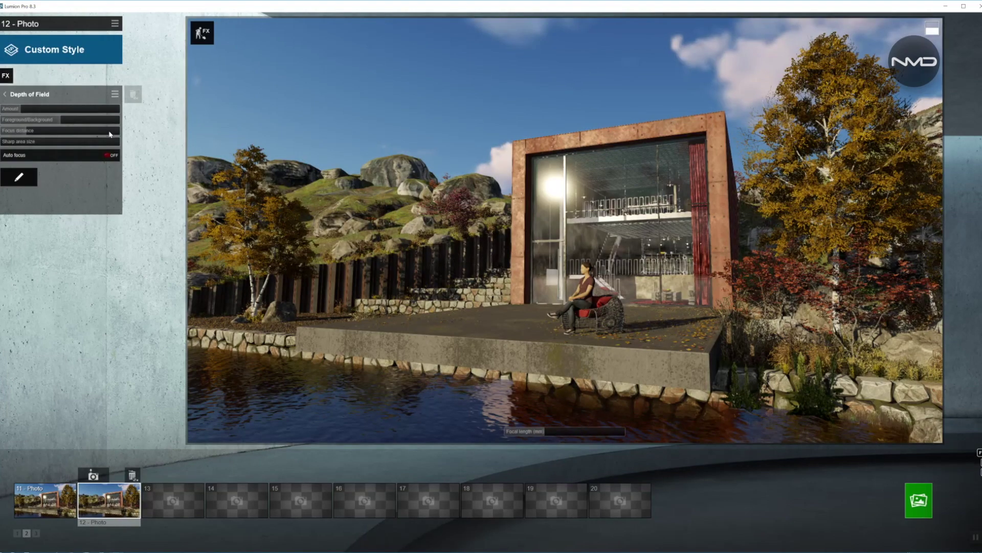
{"action": "left_click", "coordinate": [7, 75]}
{"action": "left_click", "coordinate": [391, 348]}
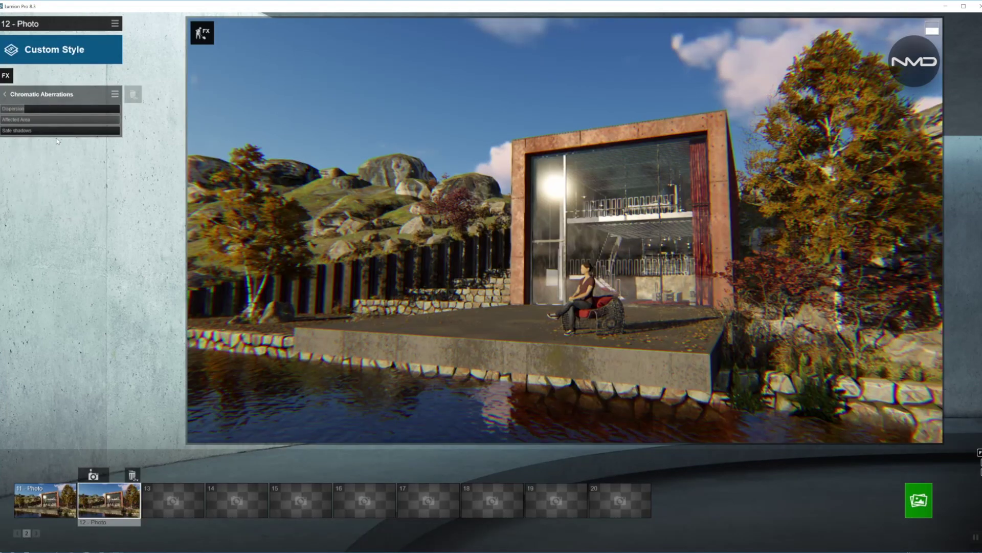
Add the Sky and Clouds, Color Correction and Sharpen effects
{"action": "left_click", "coordinate": [6, 75]}
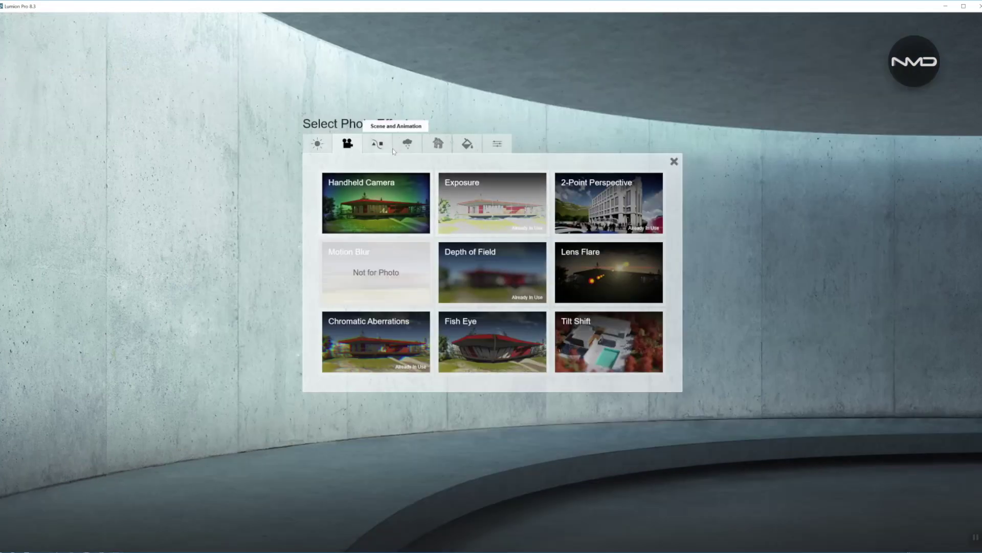
{"action": "left_click", "coordinate": [407, 143]}
{"action": "left_click", "coordinate": [371, 197]}
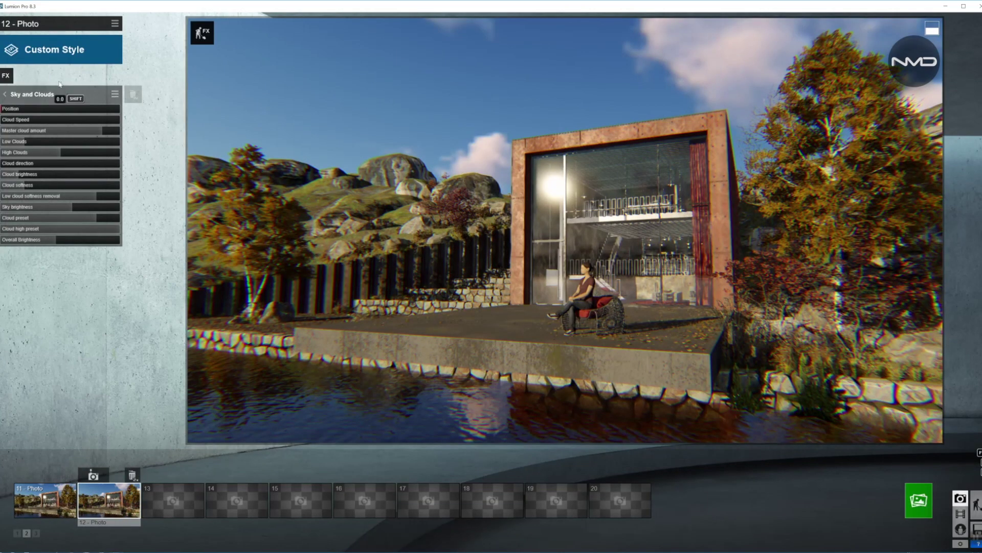
{"action": "left_click", "coordinate": [7, 75]}
{"action": "left_click", "coordinate": [466, 144]}
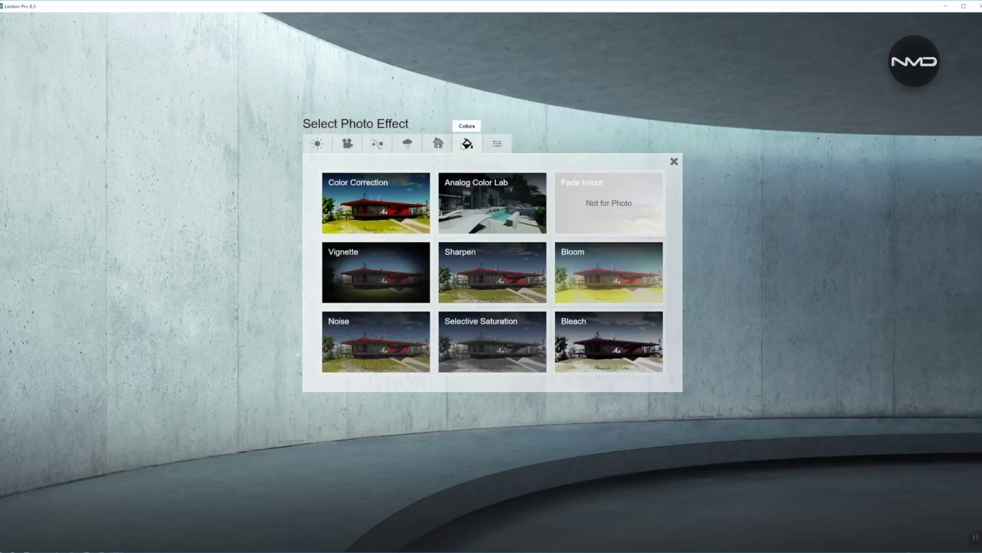
{"action": "left_click", "coordinate": [374, 205]}
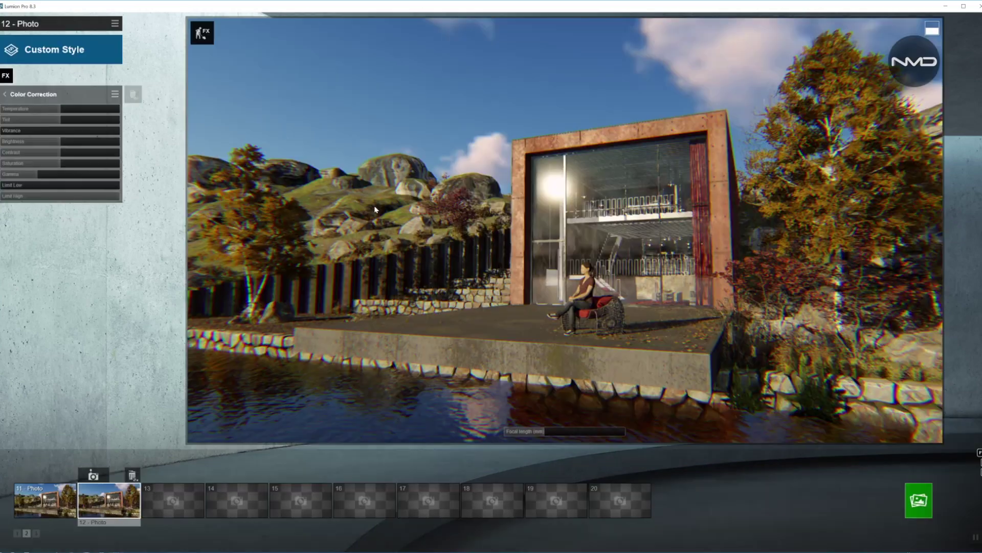
{"action": "left_click", "coordinate": [6, 75]}
{"action": "left_click", "coordinate": [472, 260]}
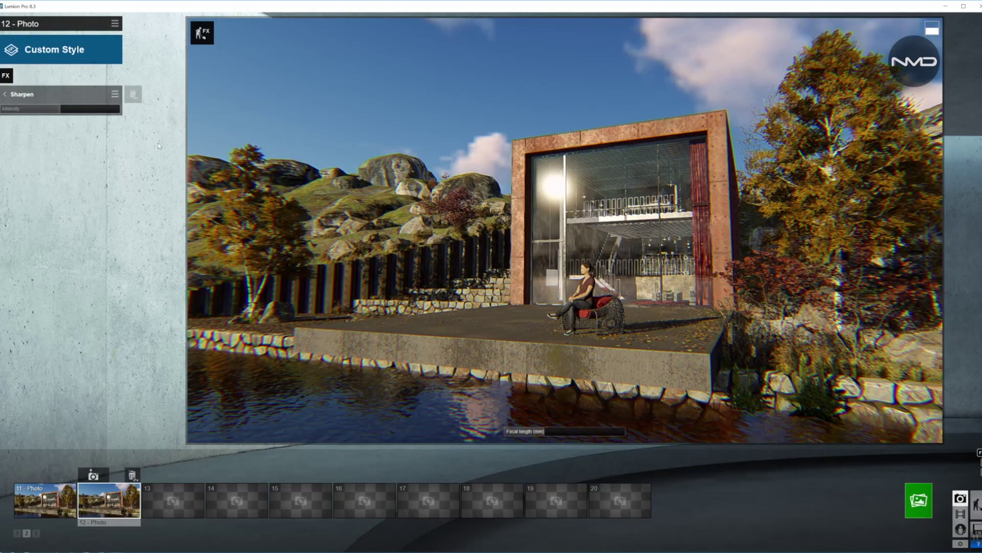
Reduce the Chromatic Aberrations dispersion to about 0.1
{"action": "left_click", "coordinate": [6, 94]}
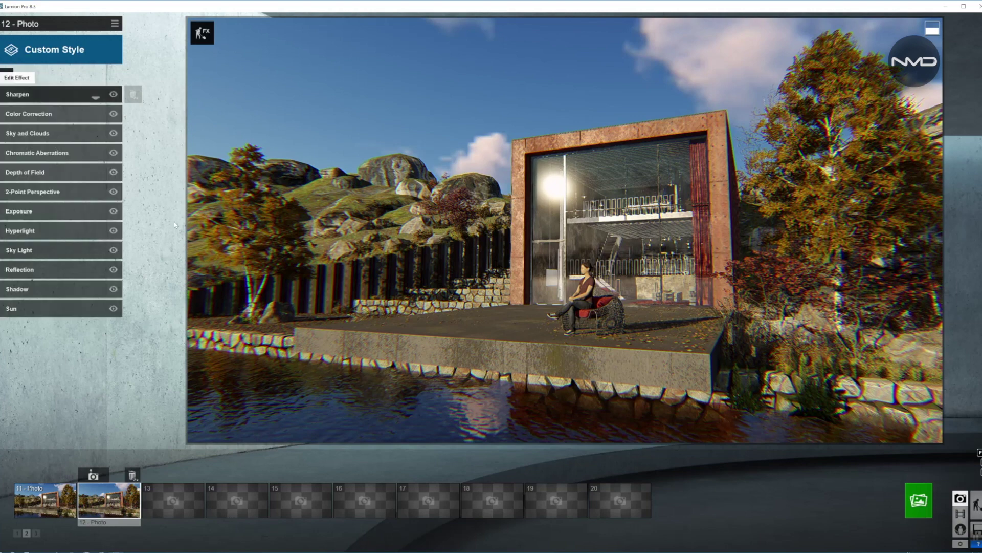
{"action": "left_click", "coordinate": [52, 158]}
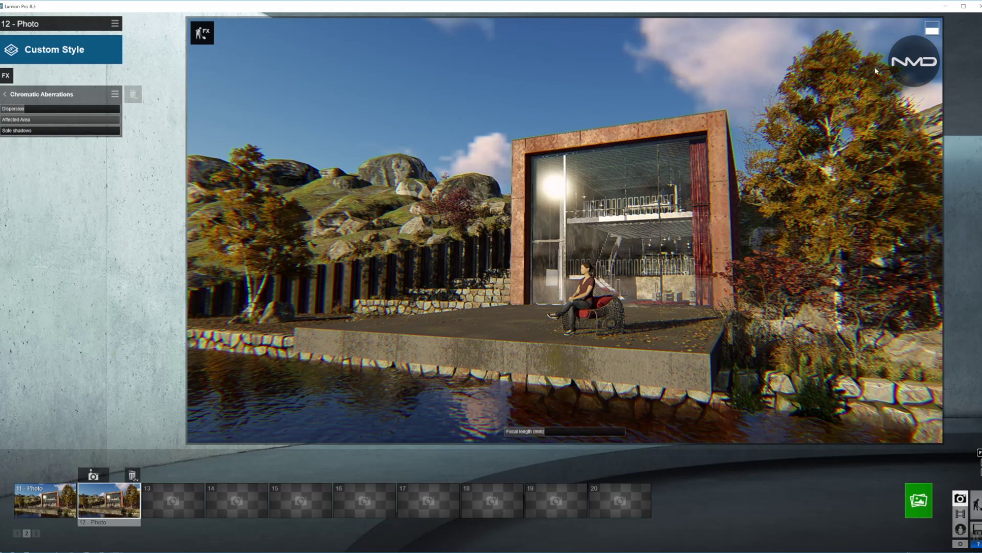
{"action": "left_click_drag", "start_coordinate": [24, 109], "coordinate": [11, 112]}
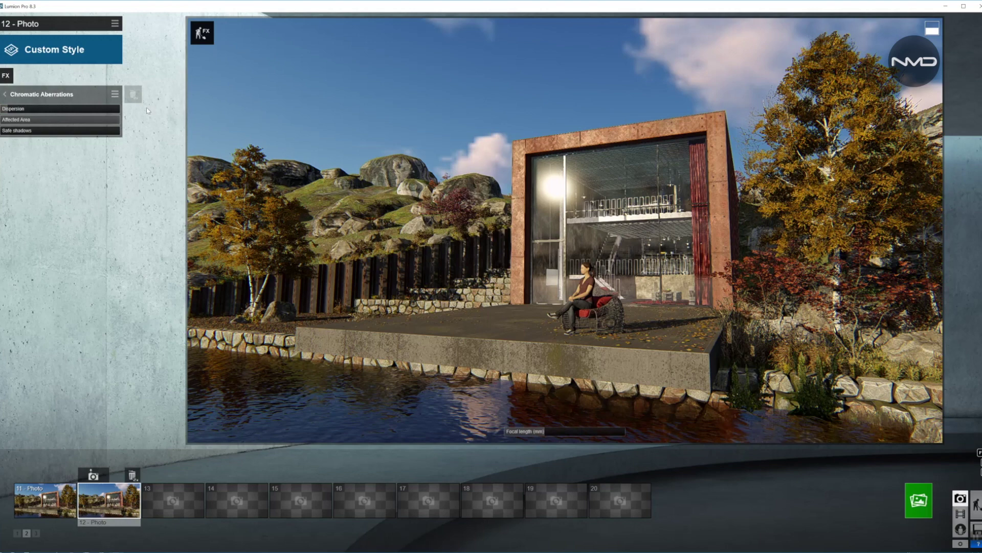
Lower the Sun height to about 0.05 and rotate its heading for warm sunset light on the house
{"action": "left_click", "coordinate": [5, 95]}
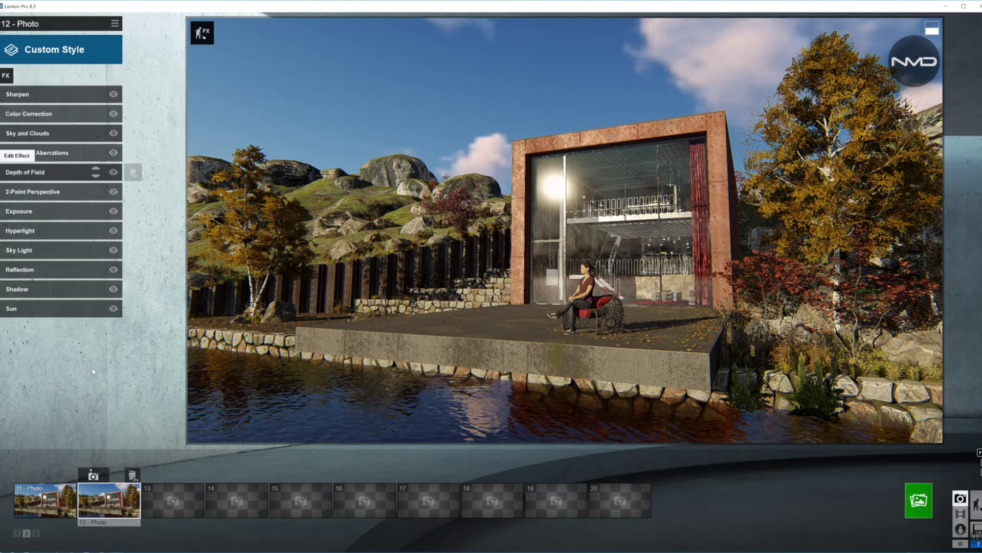
{"action": "left_click", "coordinate": [60, 310]}
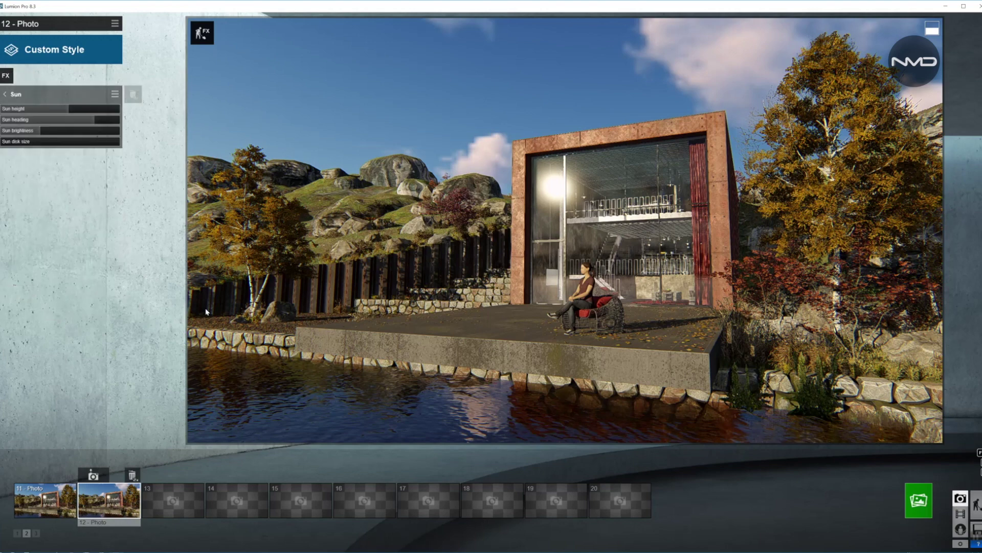
{"action": "left_click", "coordinate": [68, 111]}
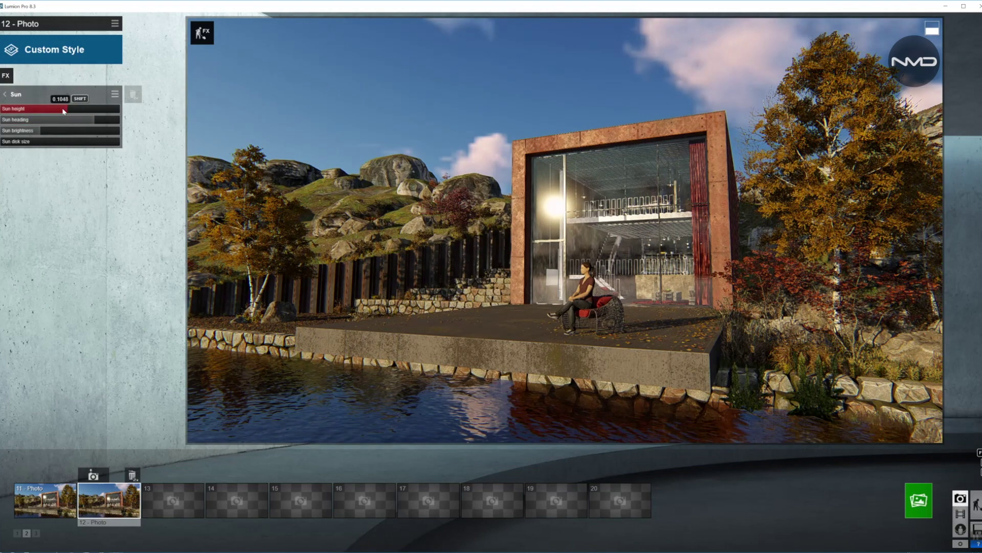
{"action": "left_click_drag", "start_coordinate": [65, 111], "coordinate": [55, 112]}
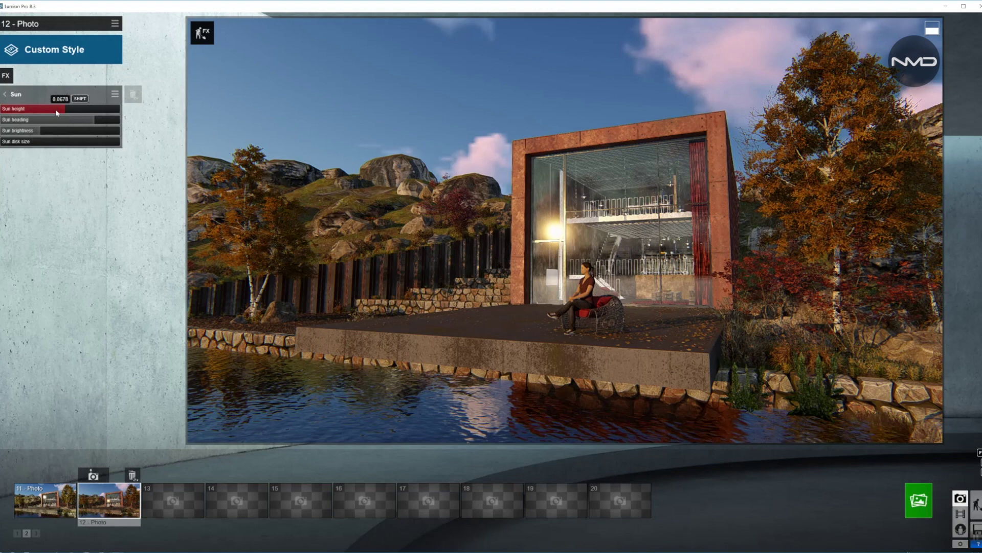
{"action": "left_click_drag", "start_coordinate": [57, 113], "coordinate": [55, 112]}
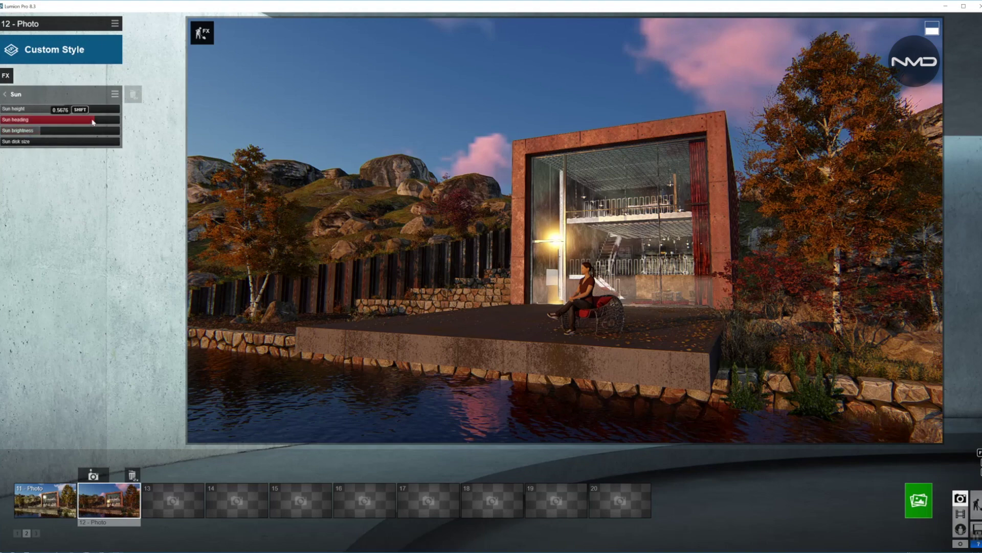
{"action": "left_click_drag", "start_coordinate": [89, 121], "coordinate": [94, 122]}
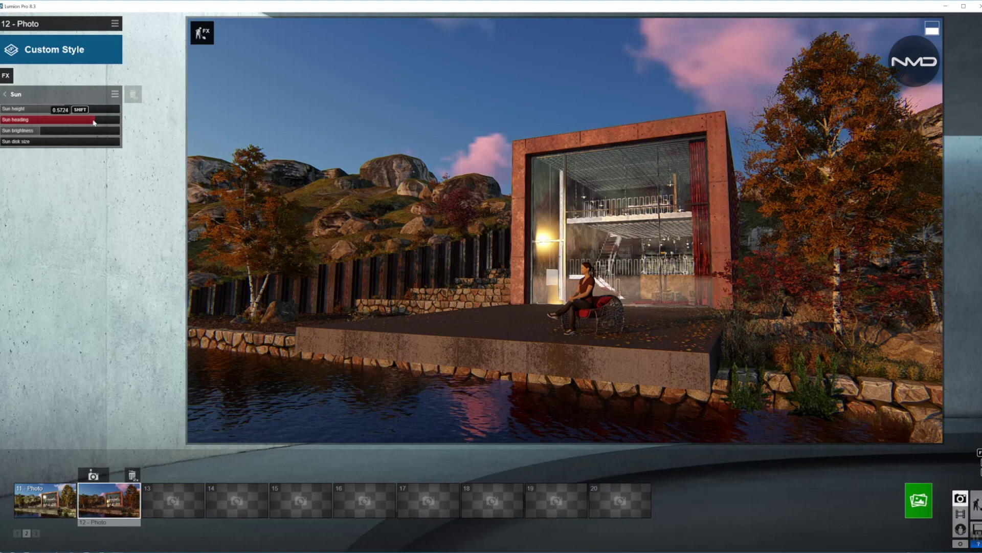
{"action": "left_click", "coordinate": [8, 95]}
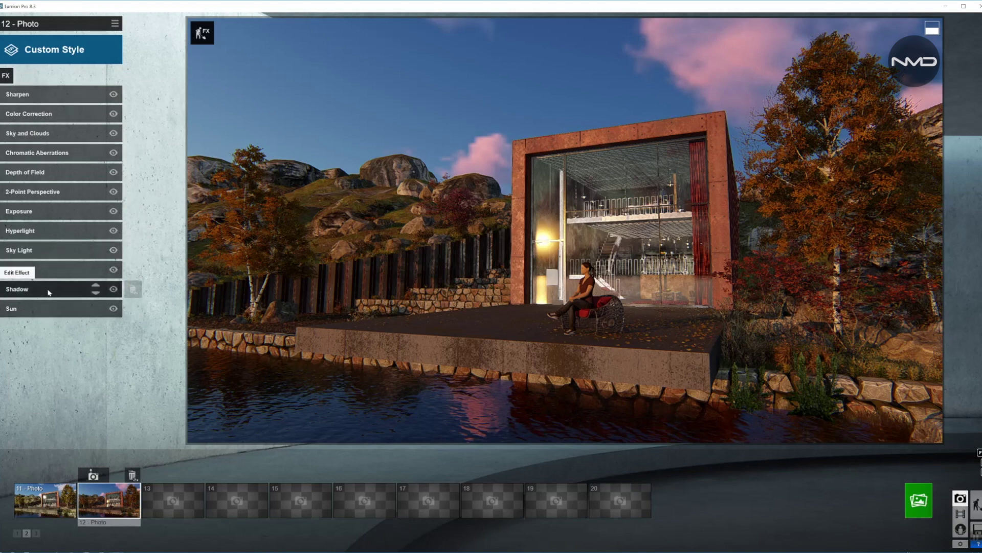
{"action": "left_click", "coordinate": [49, 291]}
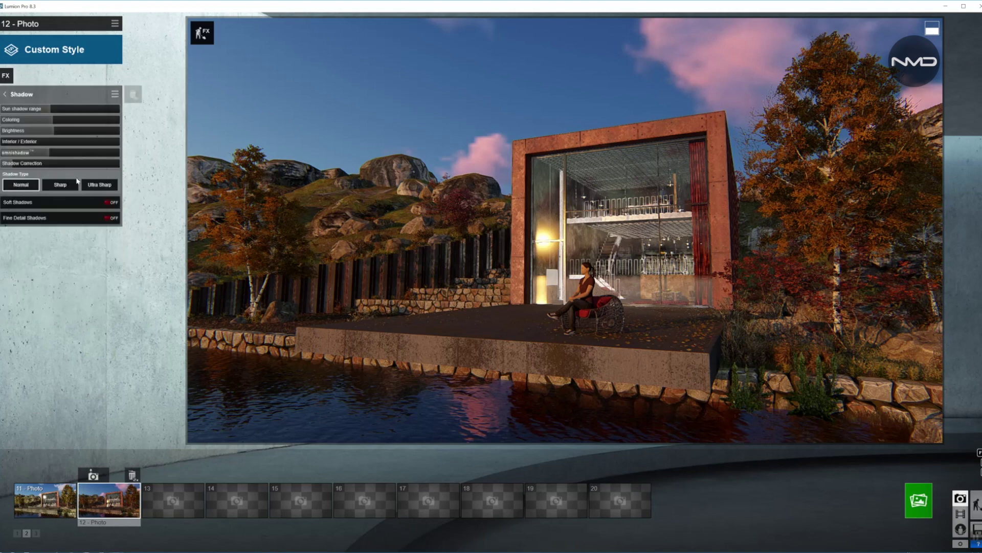
Set Shadow to soft and fine-detail, coloring 0, brightness 0, with omnishadow raised slightly
{"action": "left_click", "coordinate": [110, 203]}
{"action": "left_click", "coordinate": [110, 219]}
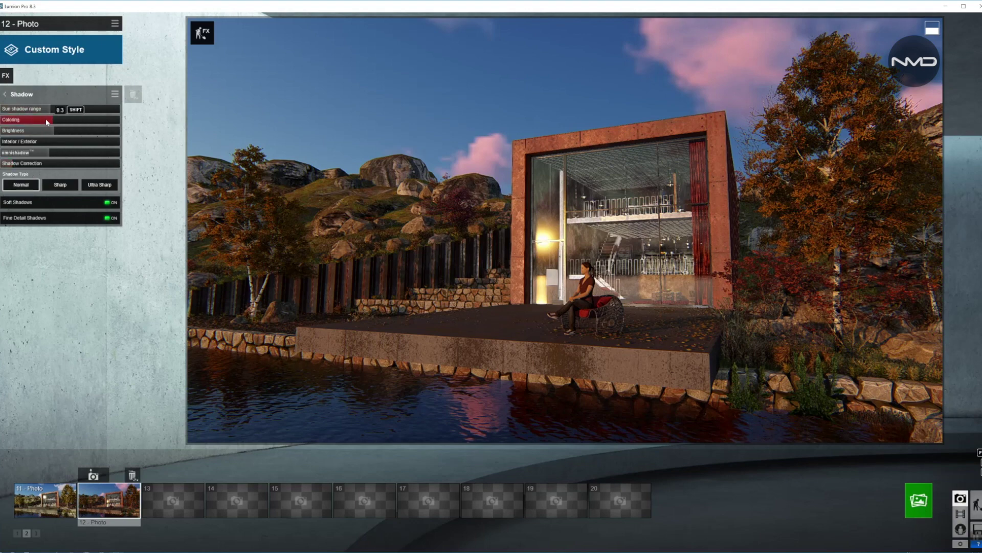
{"action": "left_click_drag", "start_coordinate": [51, 121], "coordinate": [9, 121]}
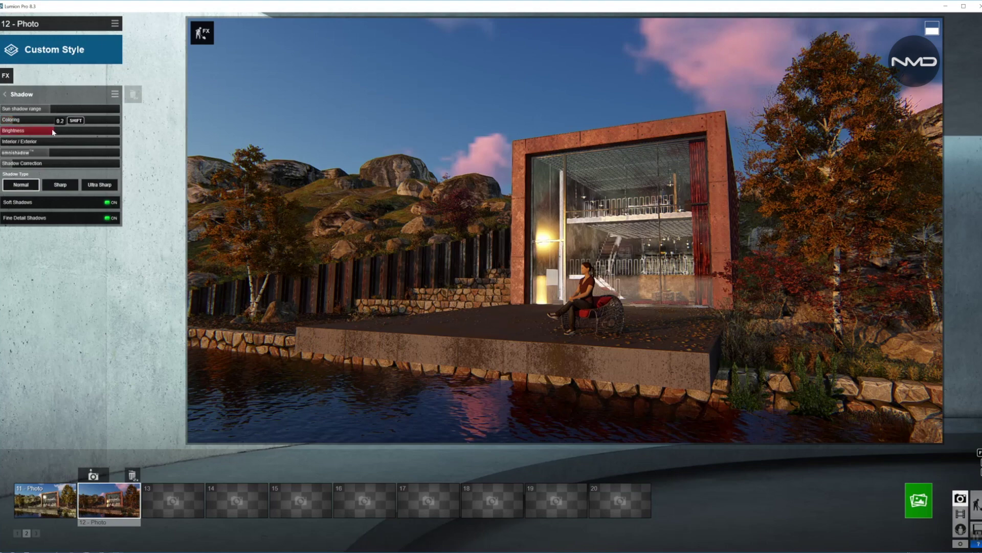
{"action": "left_click_drag", "start_coordinate": [36, 134], "coordinate": [21, 134]}
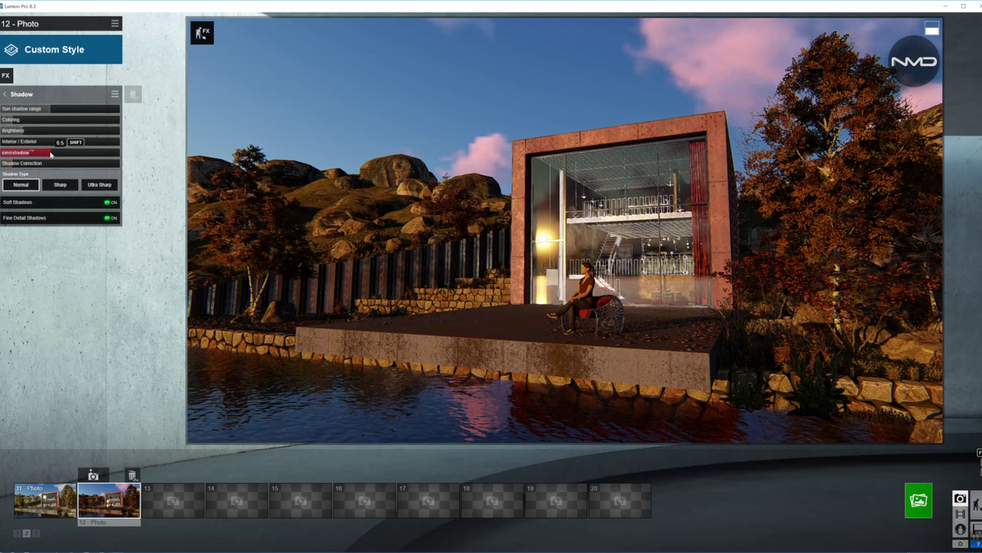
{"action": "left_click_drag", "start_coordinate": [55, 154], "coordinate": [55, 155]}
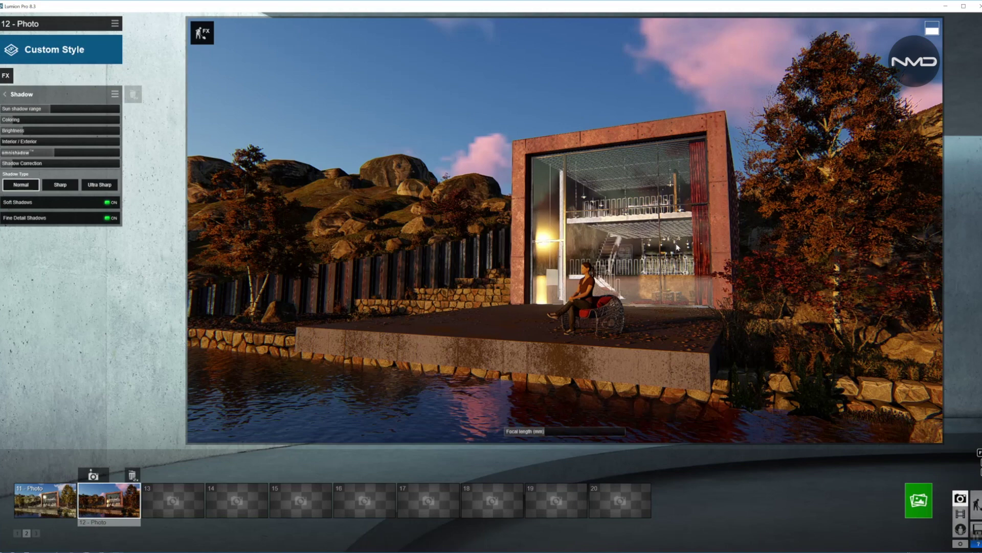
{"action": "left_click", "coordinate": [7, 95]}
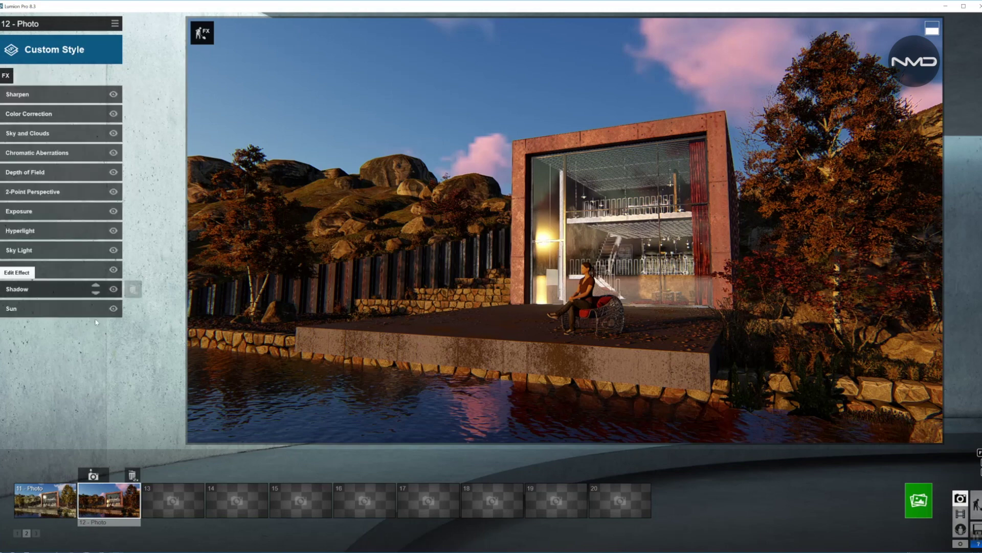
Make the water surface a reflection plane and switch speedray reflections on
{"action": "left_click", "coordinate": [54, 270]}
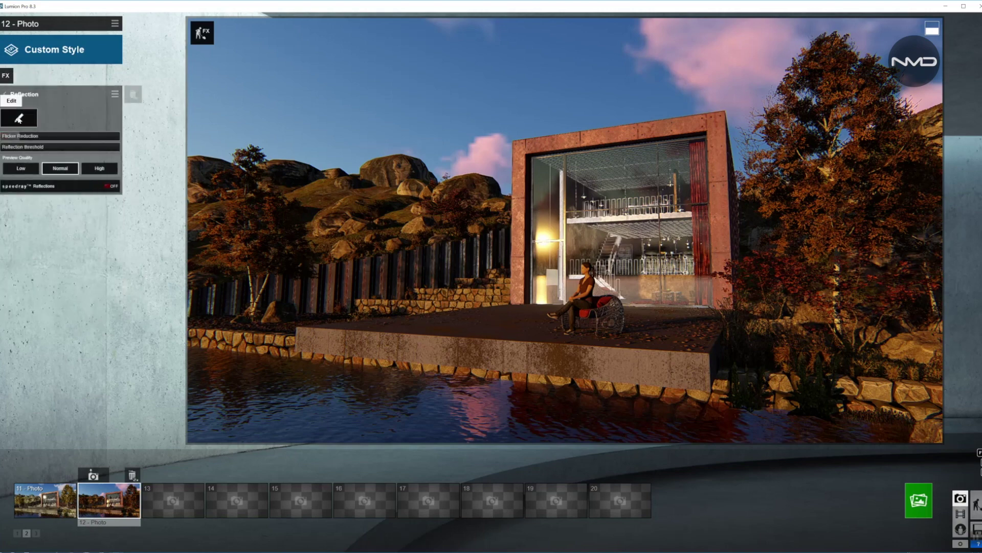
{"action": "left_click", "coordinate": [19, 117]}
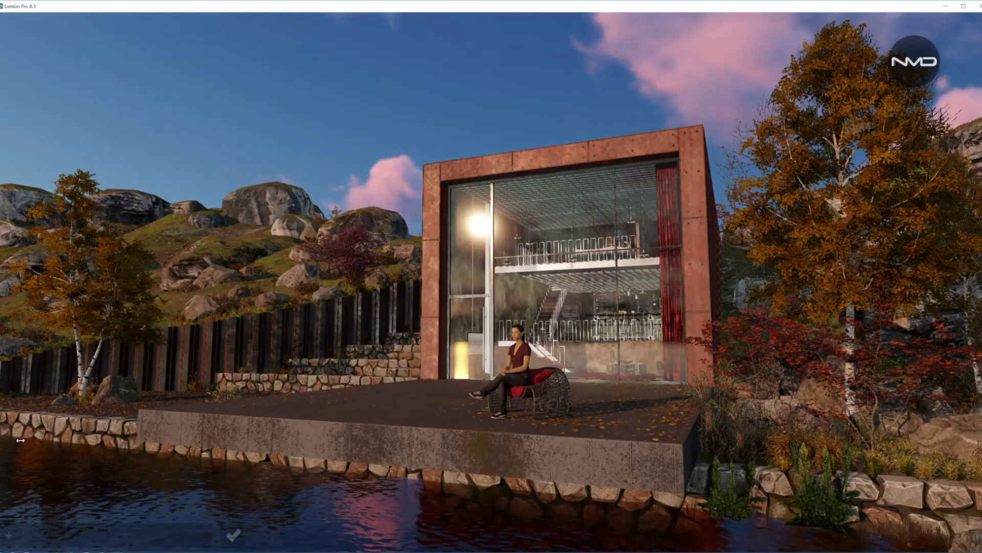
{"action": "left_click", "coordinate": [10, 534]}
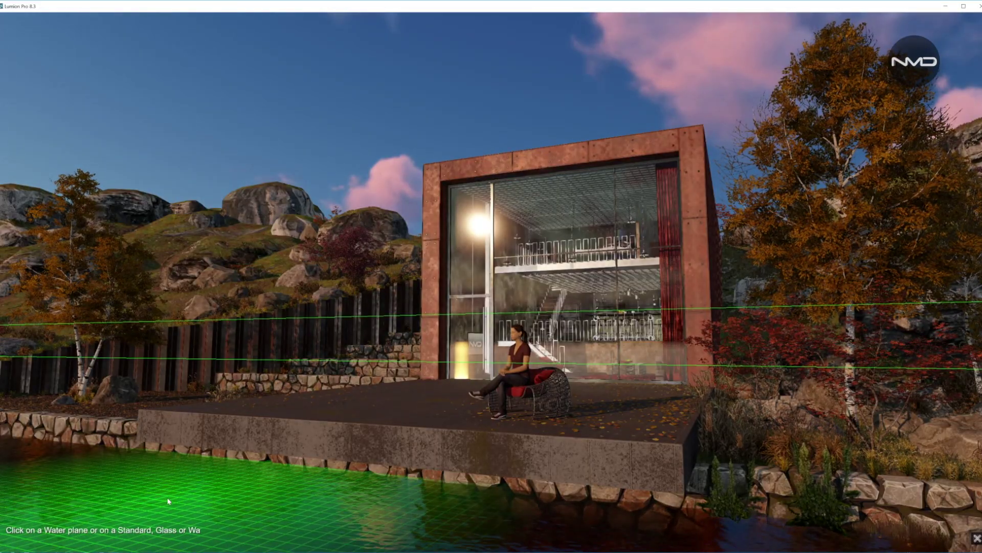
{"action": "left_click", "coordinate": [167, 496]}
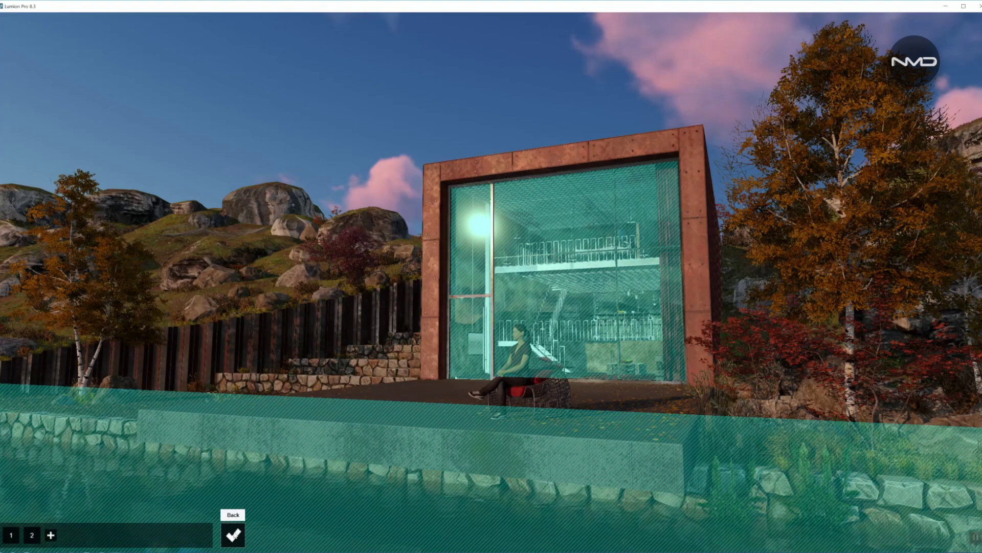
{"action": "left_click", "coordinate": [232, 536]}
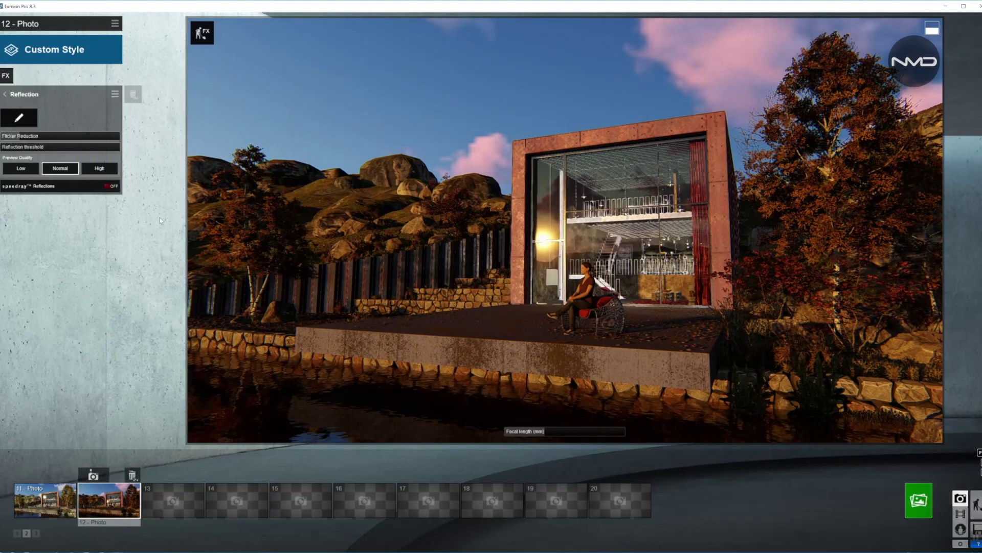
{"action": "left_click", "coordinate": [111, 185]}
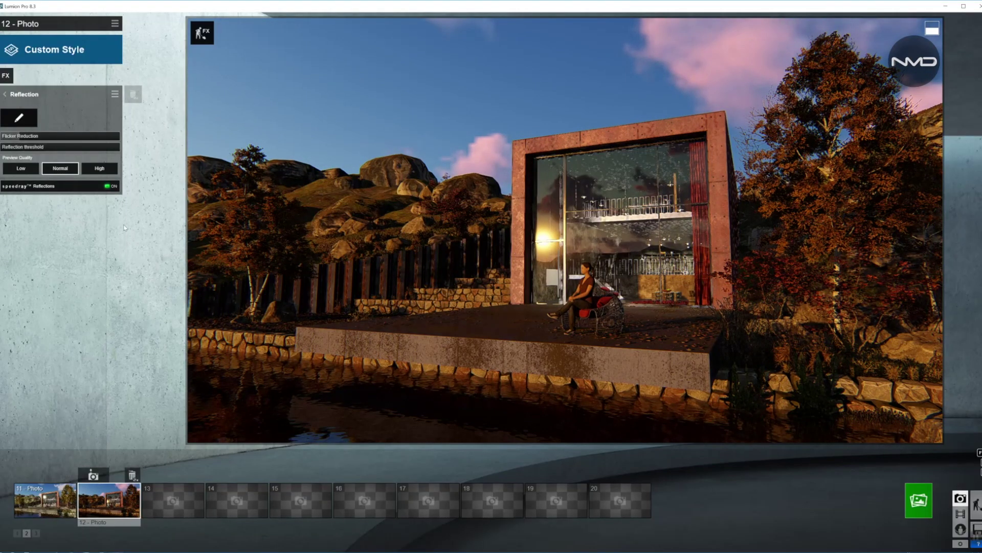
{"action": "left_click", "coordinate": [6, 94]}
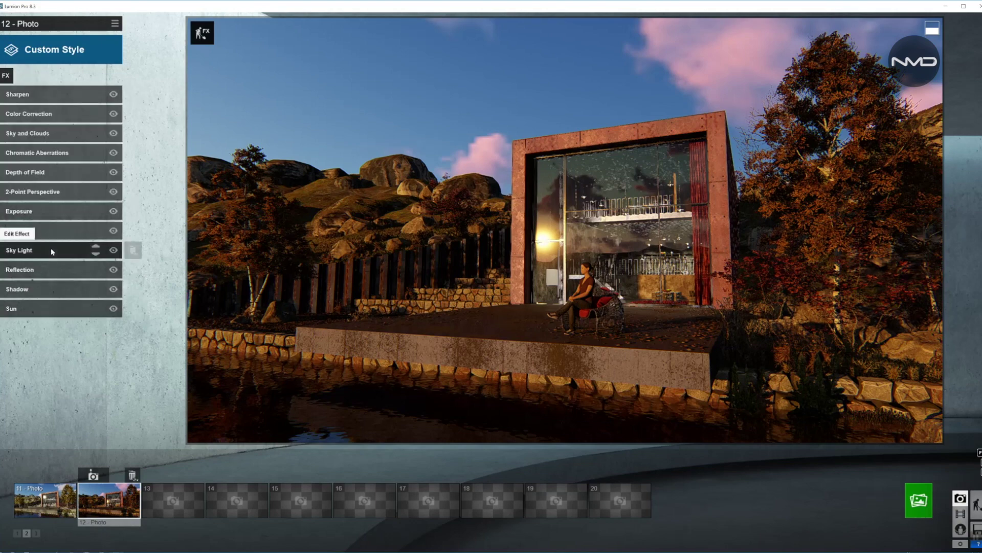
Lower Sky Light brightness and saturation, include it in planar and projected reflections, quality high
{"action": "left_click", "coordinate": [50, 248]}
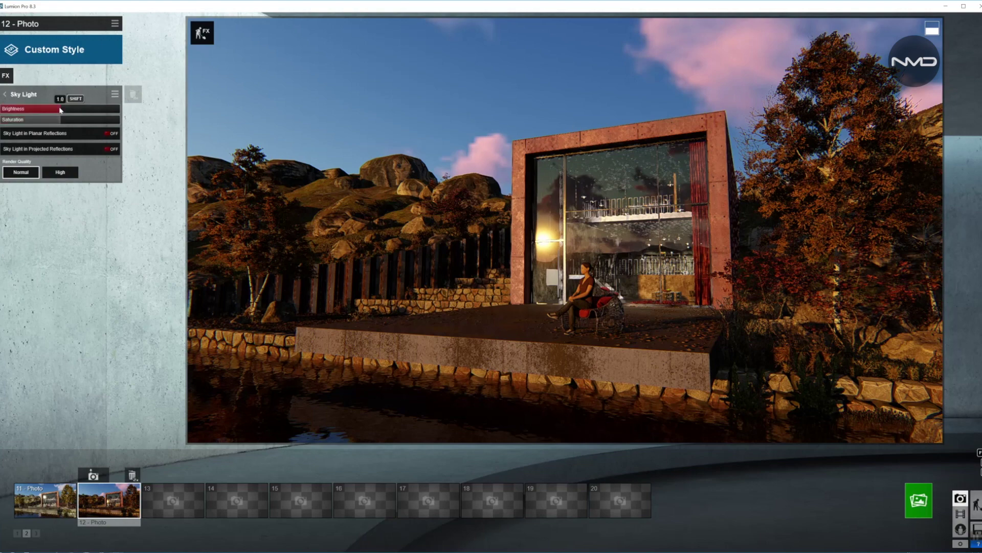
{"action": "left_click_drag", "start_coordinate": [24, 109], "coordinate": [17, 108]}
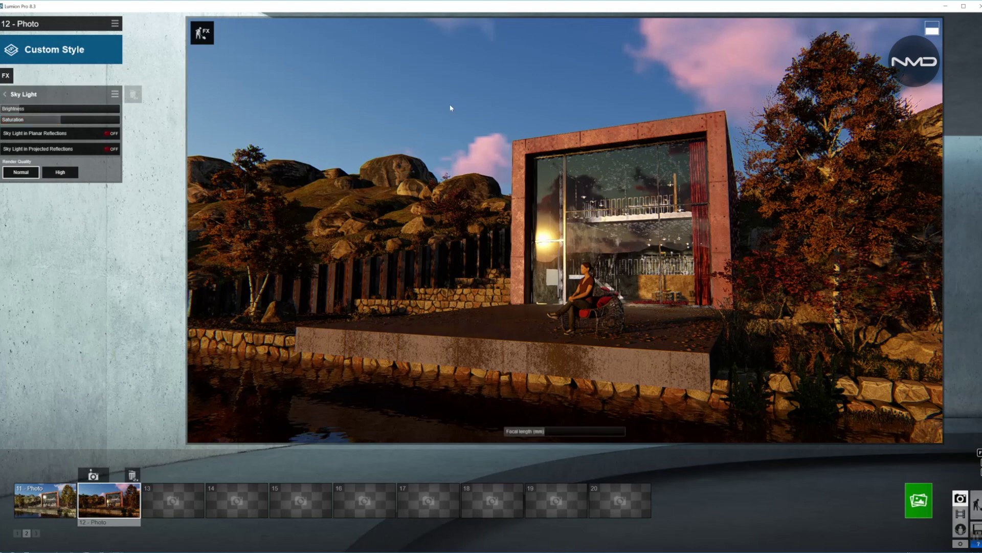
{"action": "mouse_move", "coordinate": [60, 120]}
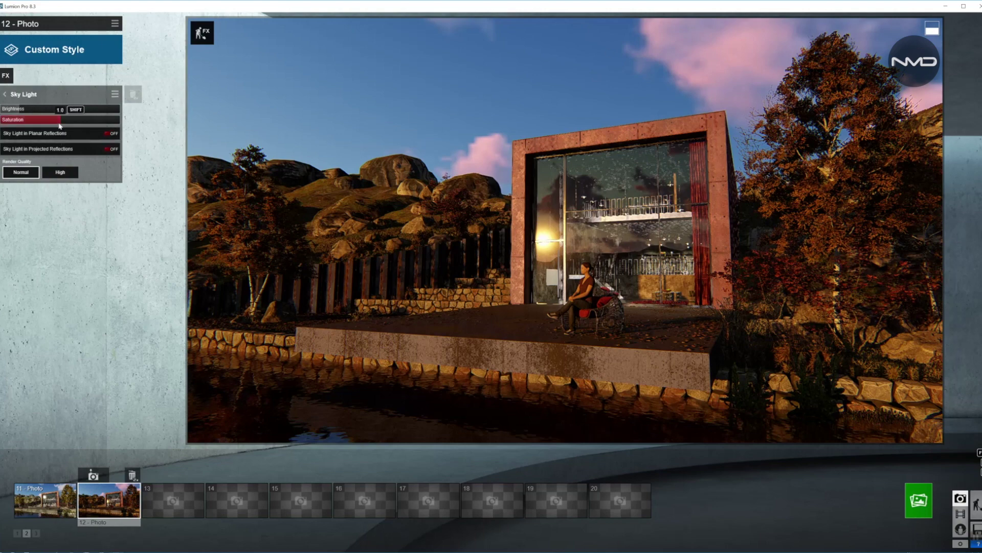
{"action": "left_click_drag", "start_coordinate": [58, 122], "coordinate": [57, 123]}
{"action": "left_click", "coordinate": [110, 133]}
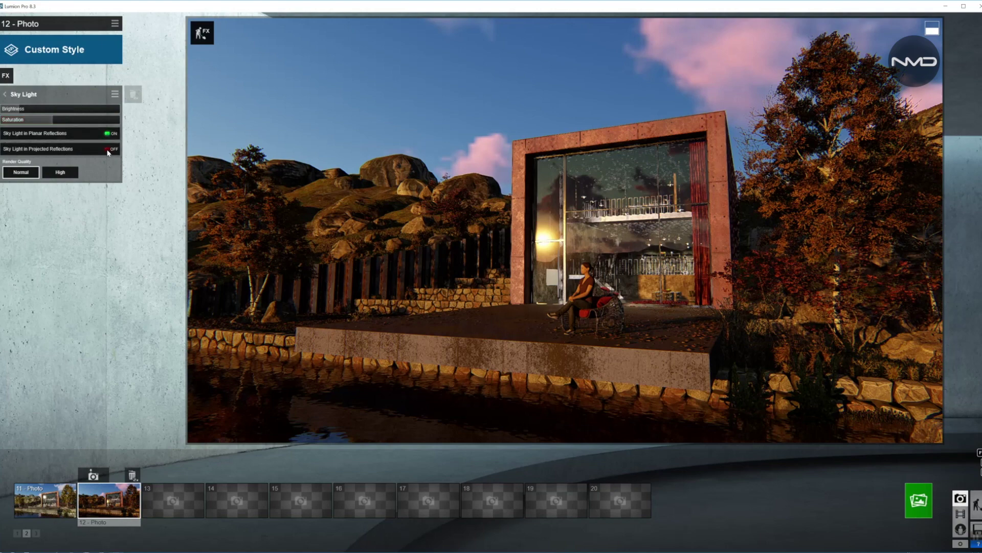
{"action": "left_click", "coordinate": [110, 148]}
{"action": "left_click", "coordinate": [66, 173]}
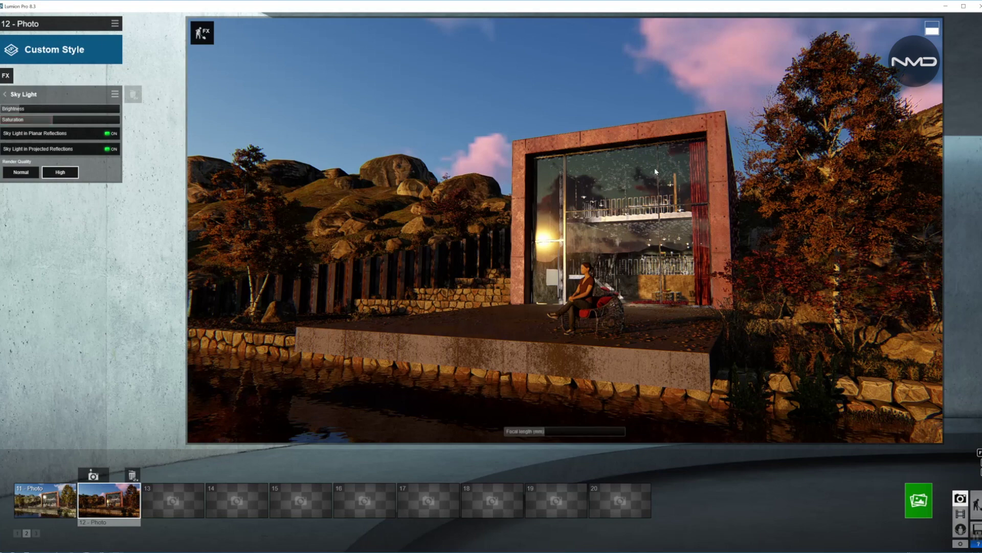
{"action": "left_click", "coordinate": [4, 94]}
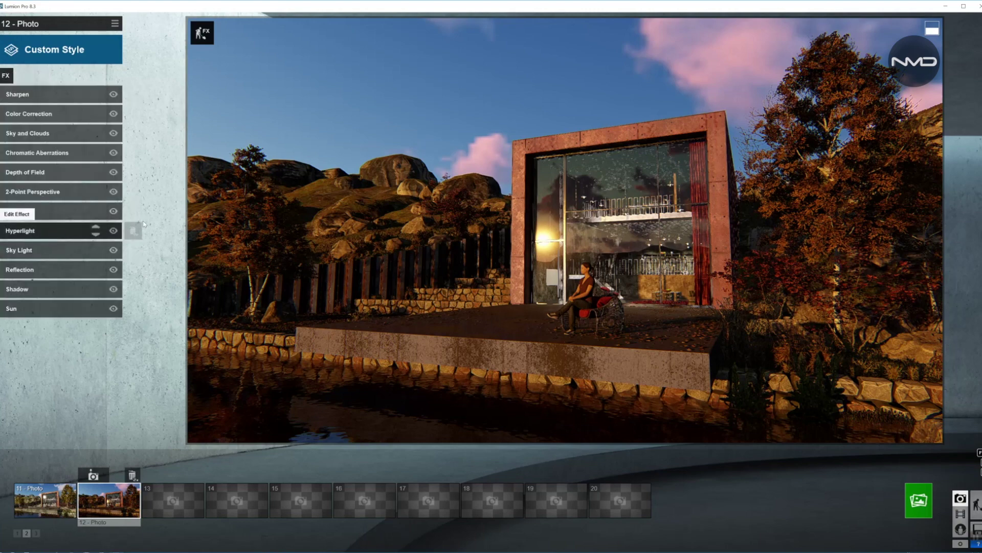
Raise the Hyperlight amount from 25 to 33
{"action": "left_click", "coordinate": [31, 230]}
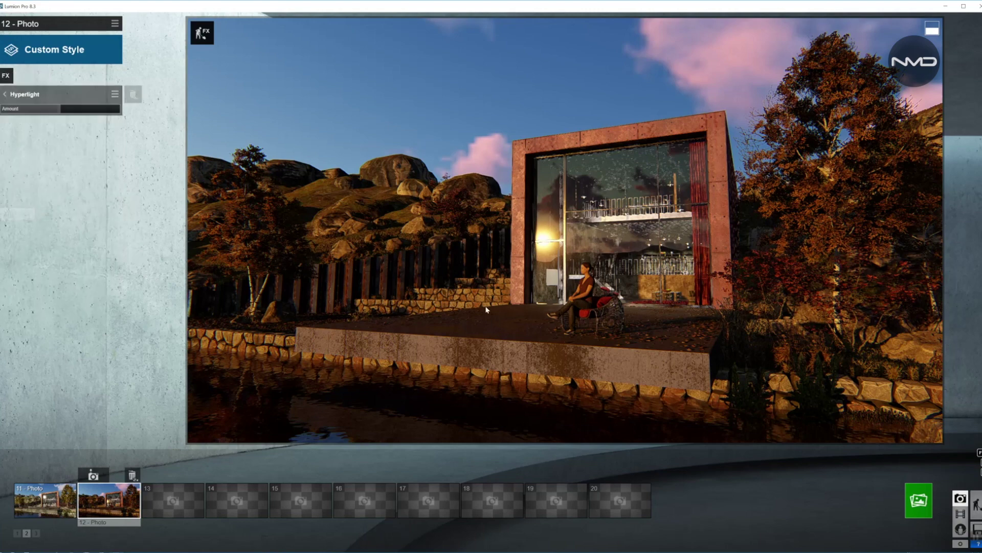
{"action": "left_click", "coordinate": [71, 110]}
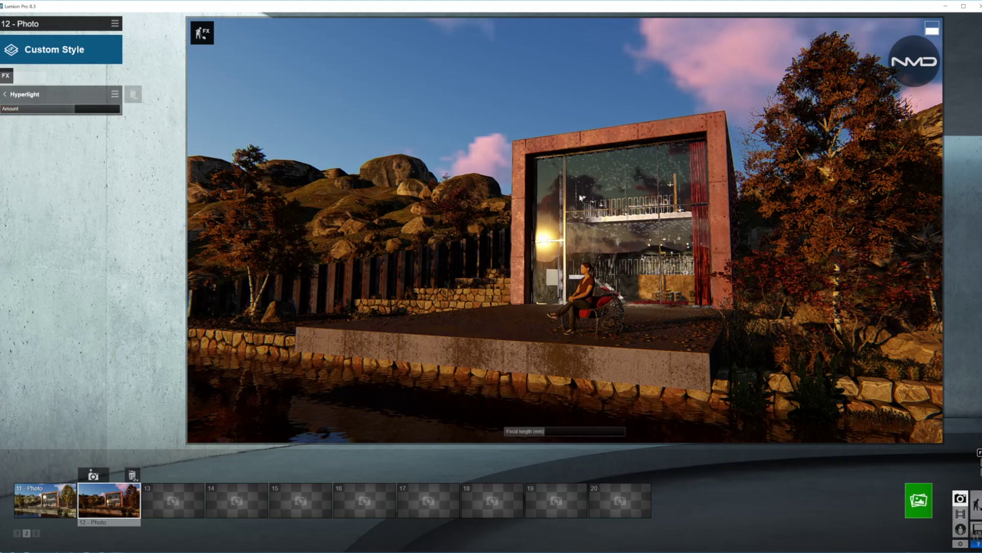
{"action": "mouse_move", "coordinate": [6, 94]}
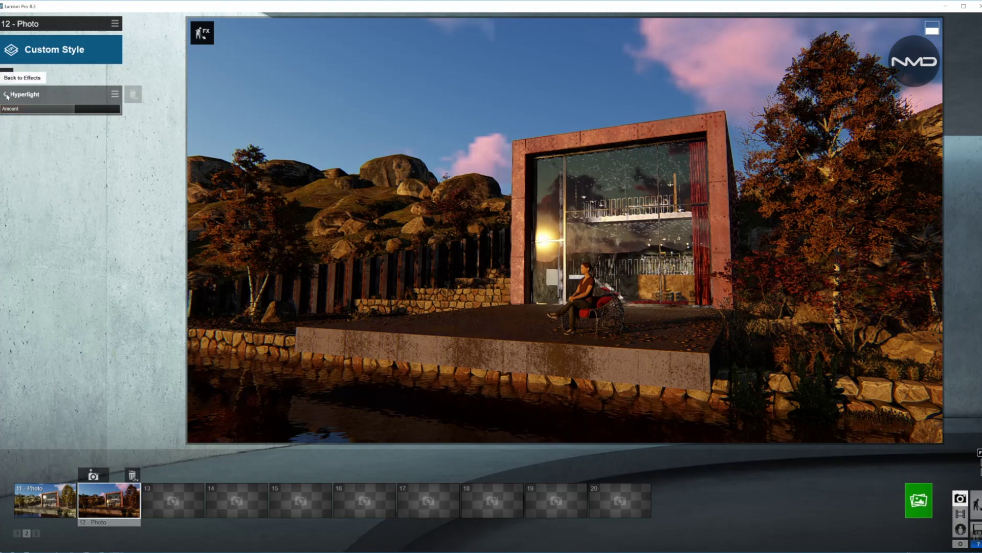
{"action": "left_click", "coordinate": [6, 94]}
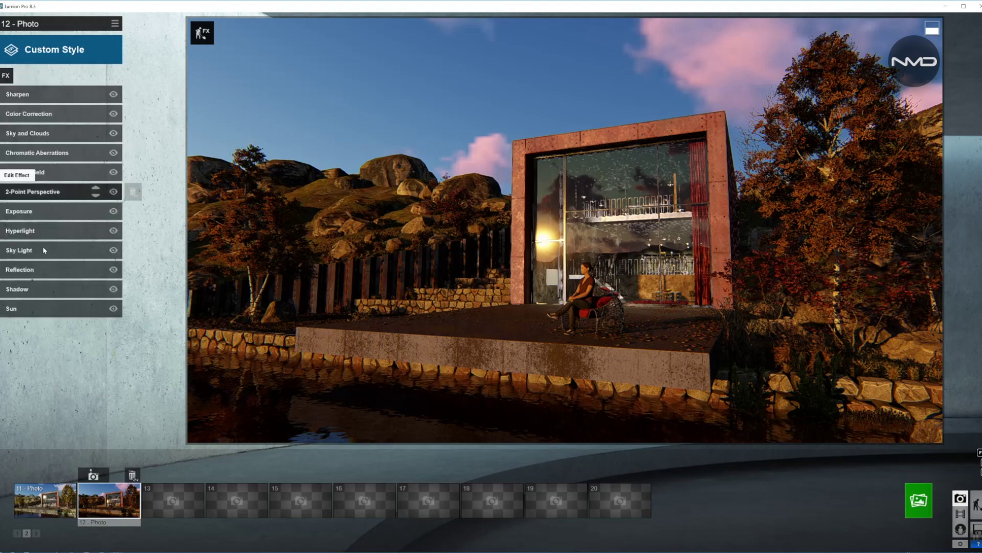
Switch two-point perspective on with an amount of about 0.9 to straighten the verticals
{"action": "left_click", "coordinate": [68, 192]}
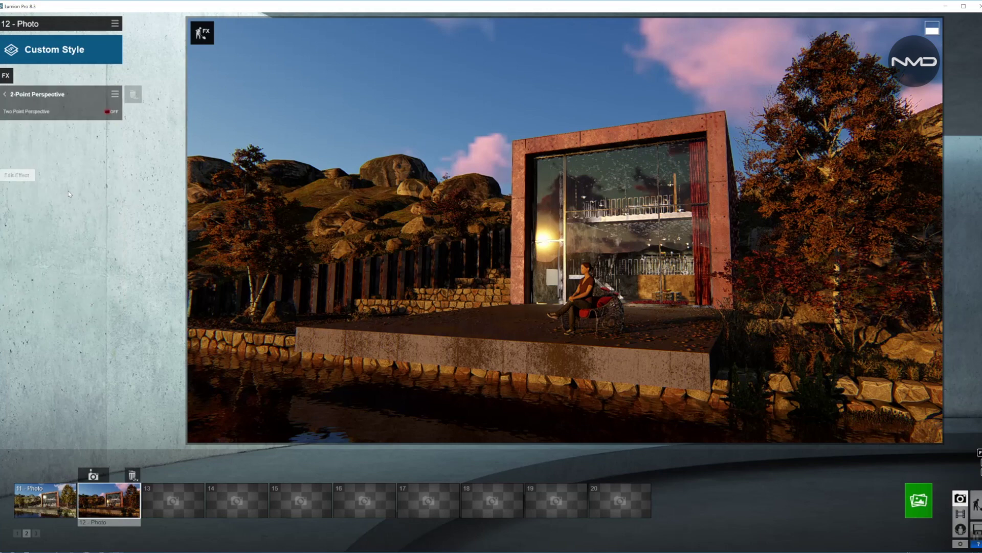
{"action": "left_click", "coordinate": [111, 112]}
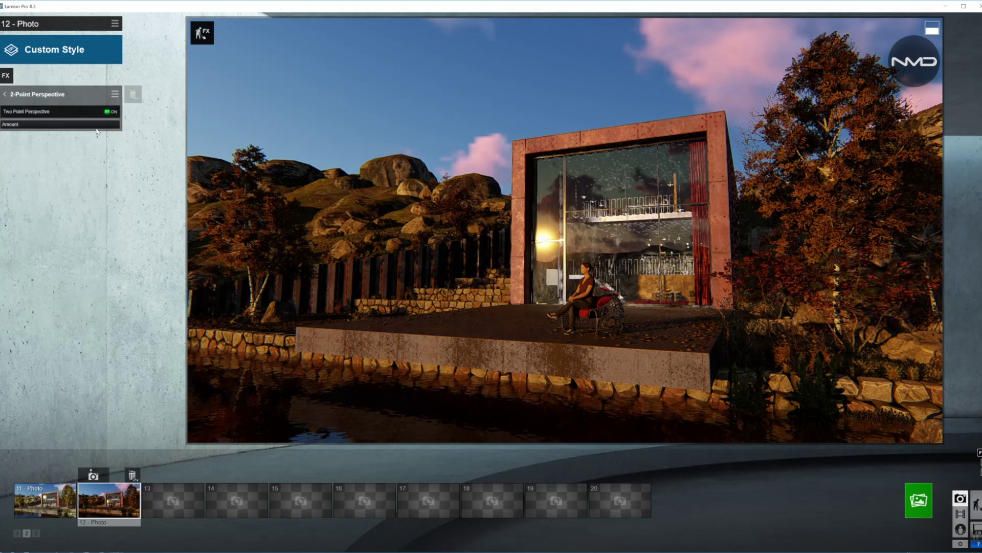
{"action": "left_click", "coordinate": [103, 125]}
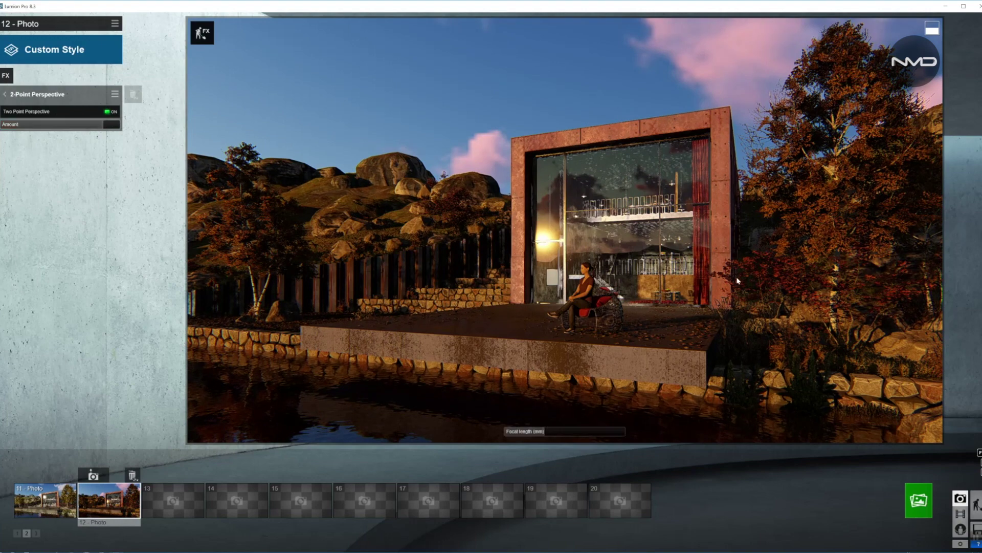
{"action": "left_click", "coordinate": [4, 94]}
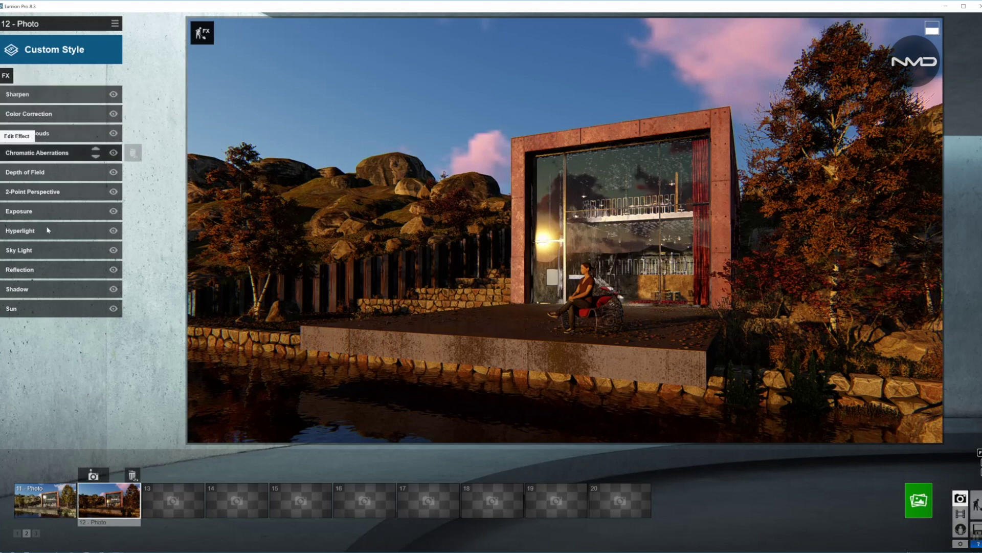
Preview full screen, then set Depth of Field to auto focus with the blur amount near zero
{"action": "left_click", "coordinate": [60, 178]}
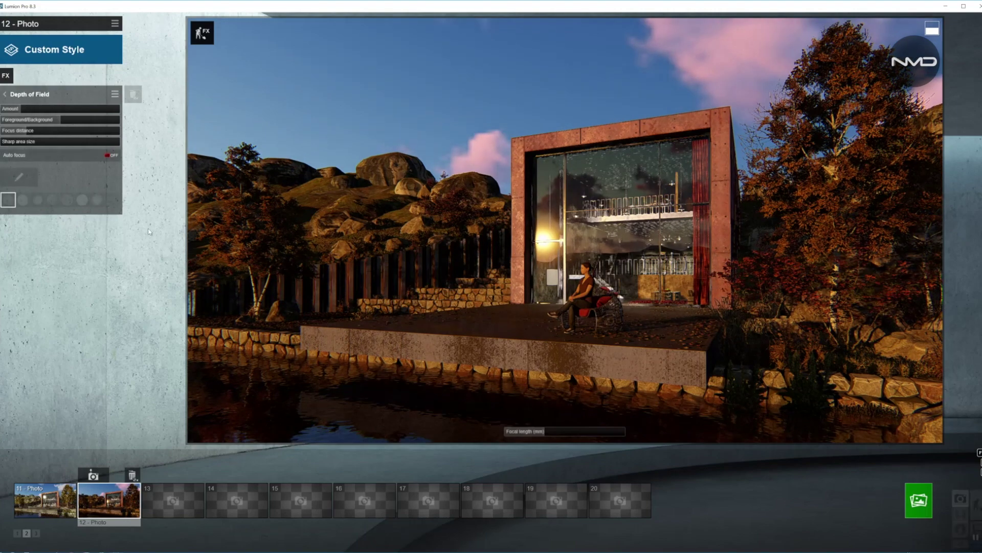
{"action": "left_click", "coordinate": [21, 176]}
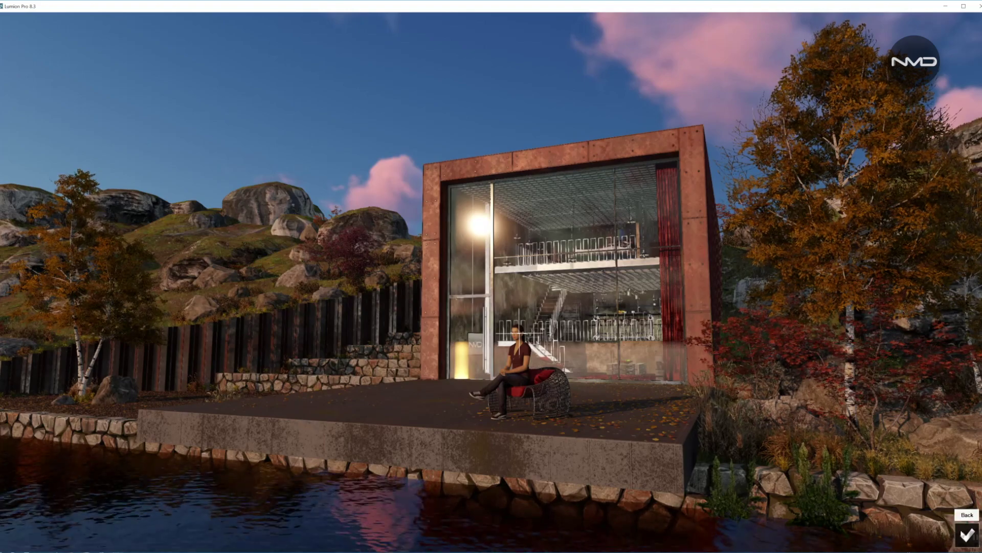
{"action": "left_click", "coordinate": [968, 536]}
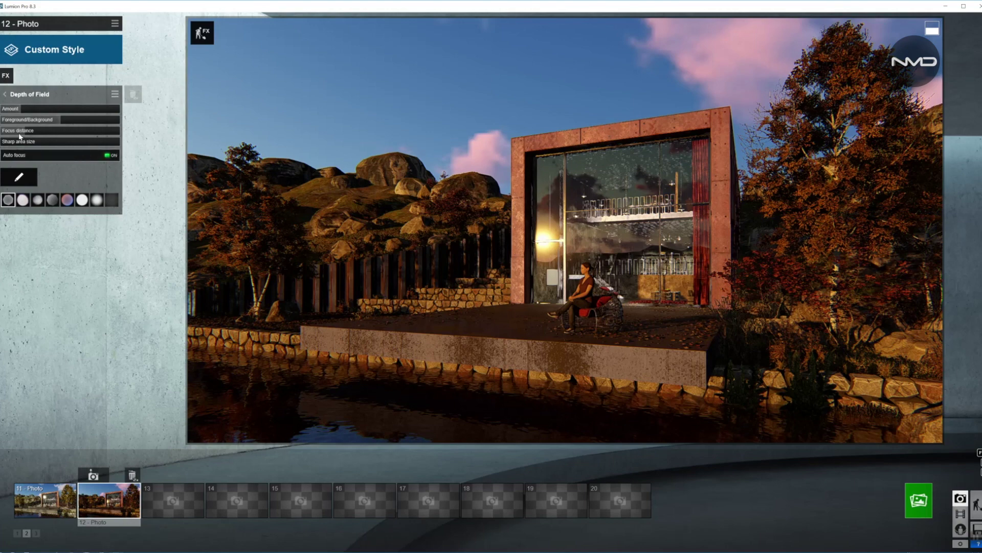
{"action": "left_click", "coordinate": [110, 155]}
{"action": "mouse_move", "coordinate": [31, 109]}
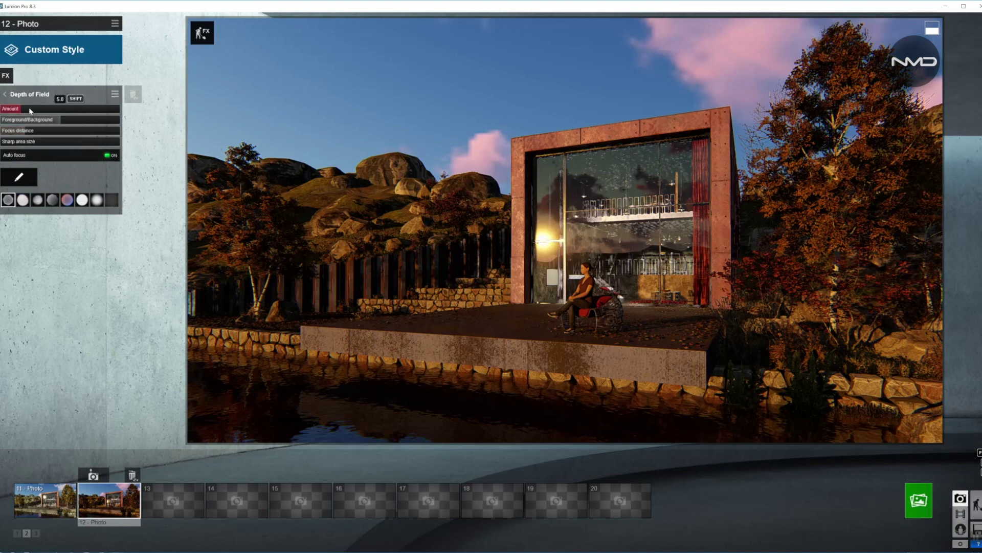
{"action": "left_click", "coordinate": [76, 112]}
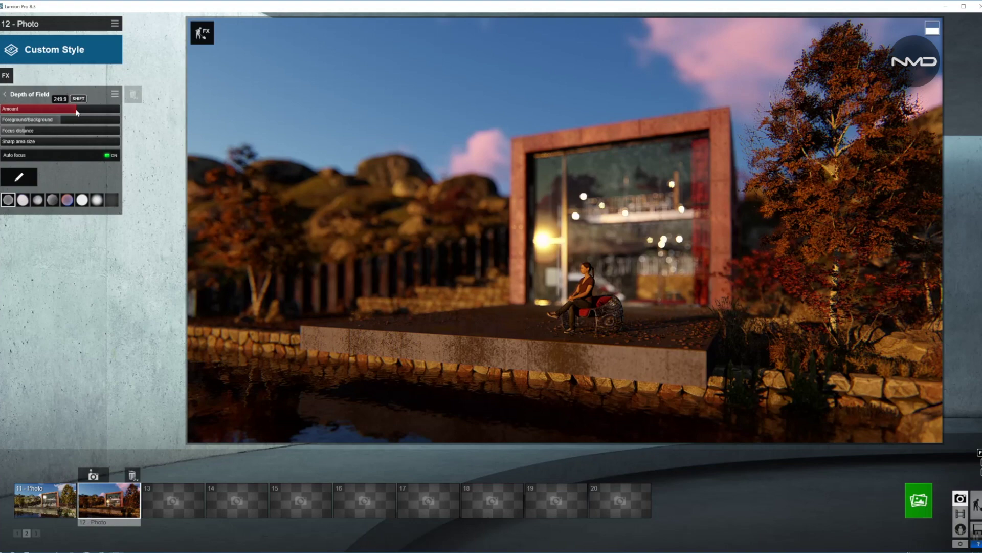
{"action": "left_click", "coordinate": [2, 109]}
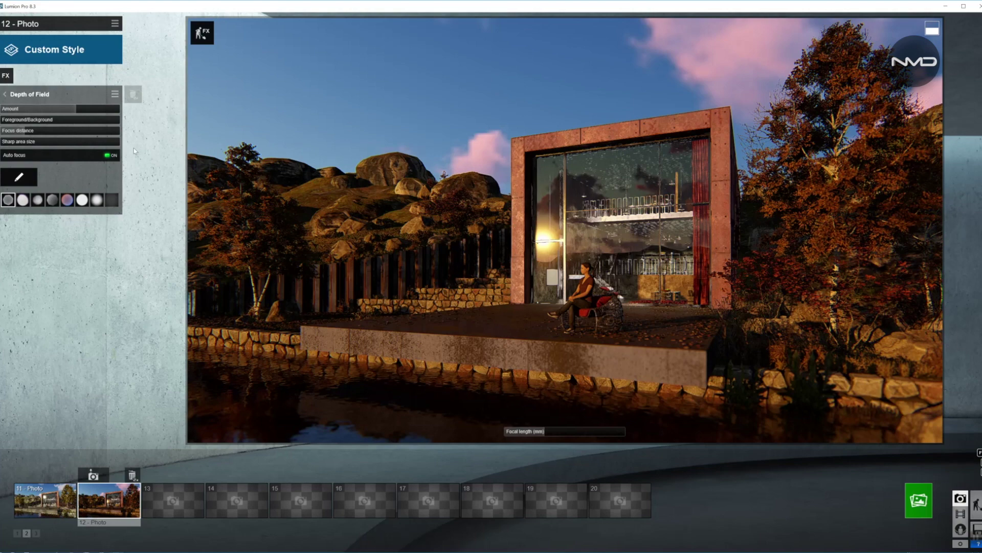
{"action": "left_click", "coordinate": [7, 95]}
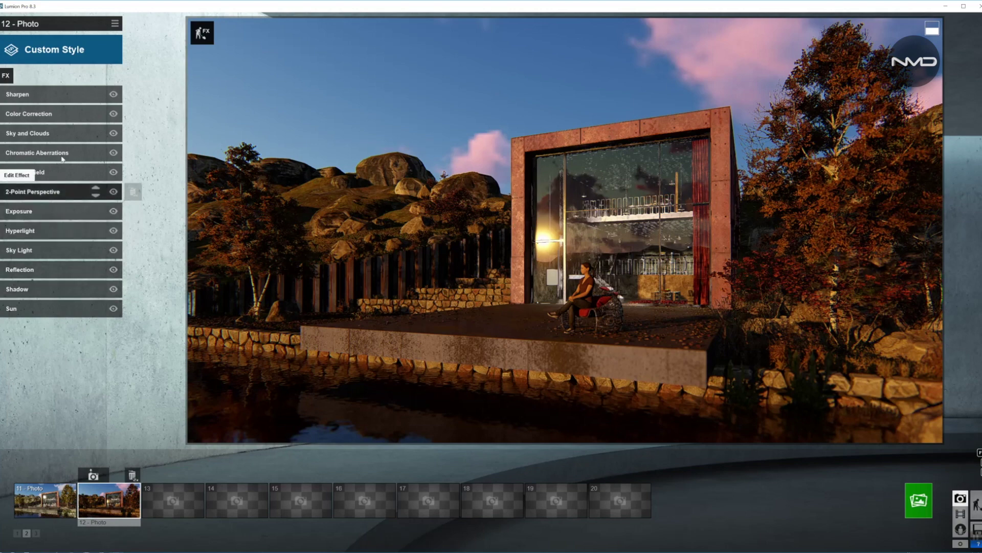
Fill the sky with maximum high clouds, remove low clouds and reposition them
{"action": "left_click", "coordinate": [49, 135]}
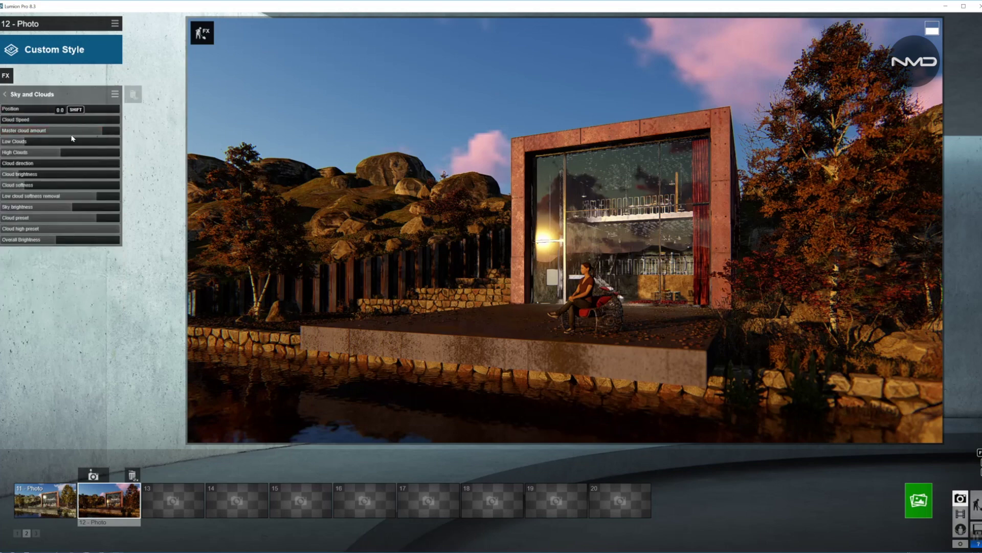
{"action": "mouse_move", "coordinate": [60, 131]}
{"action": "left_click_drag", "start_coordinate": [122, 132], "coordinate": [138, 131]}
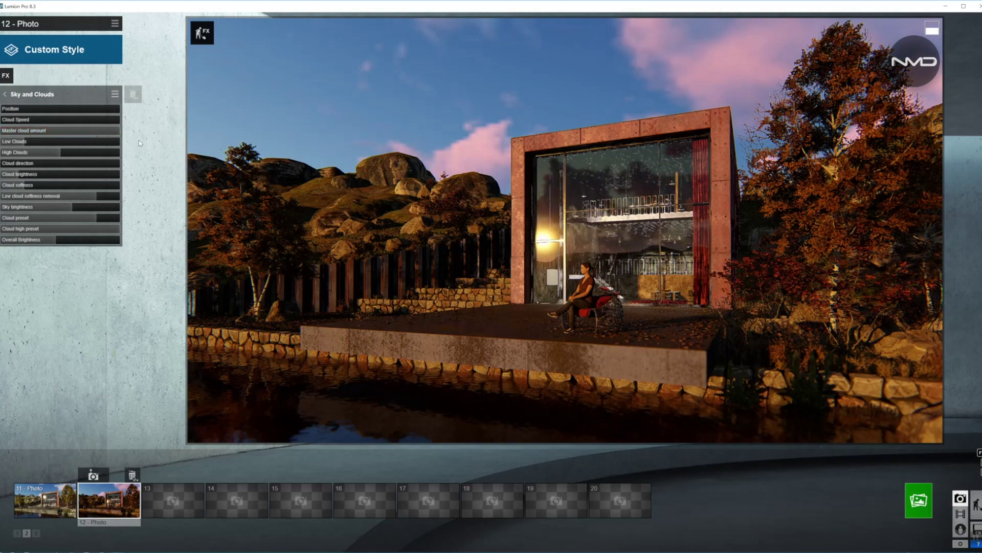
{"action": "left_click", "coordinate": [4, 142]}
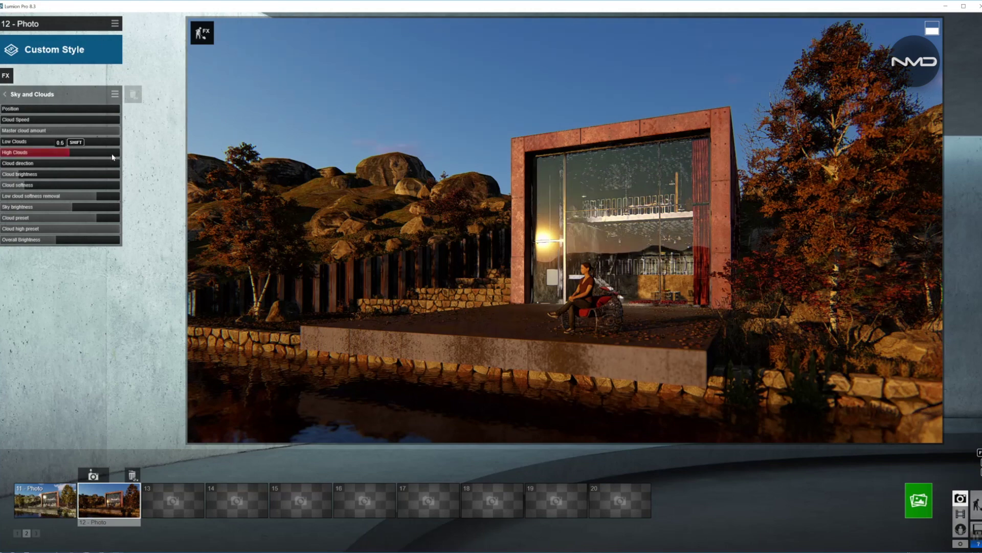
{"action": "left_click_drag", "start_coordinate": [113, 158], "coordinate": [140, 156]}
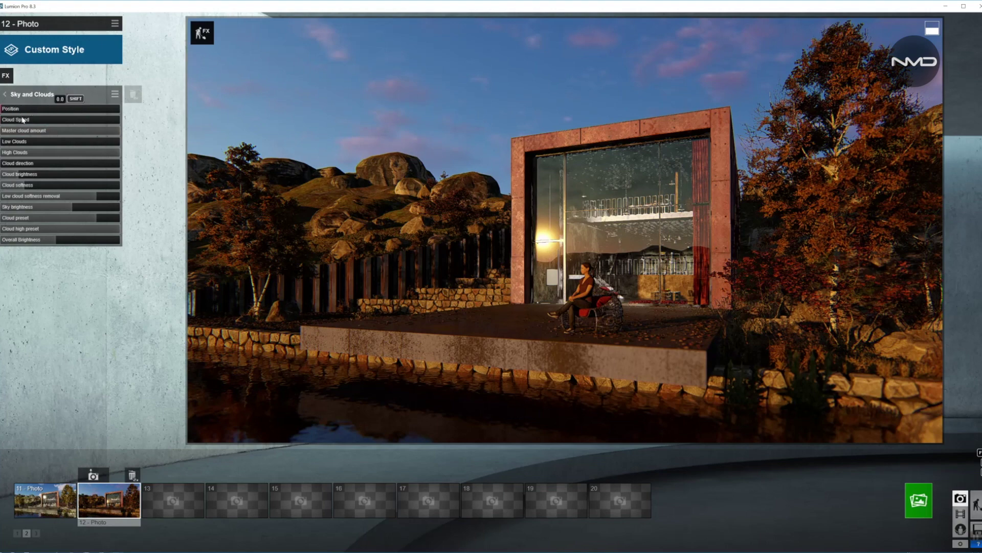
{"action": "left_click_drag", "start_coordinate": [32, 112], "coordinate": [9, 110]}
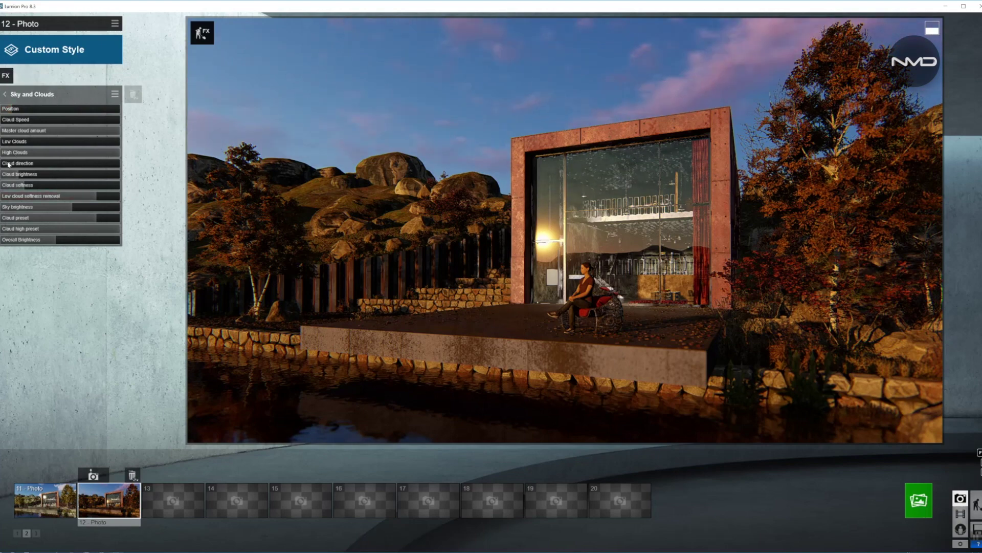
Brighten the clouds near maximum and soften them
{"action": "left_click_drag", "start_coordinate": [81, 179], "coordinate": [714, 74]}
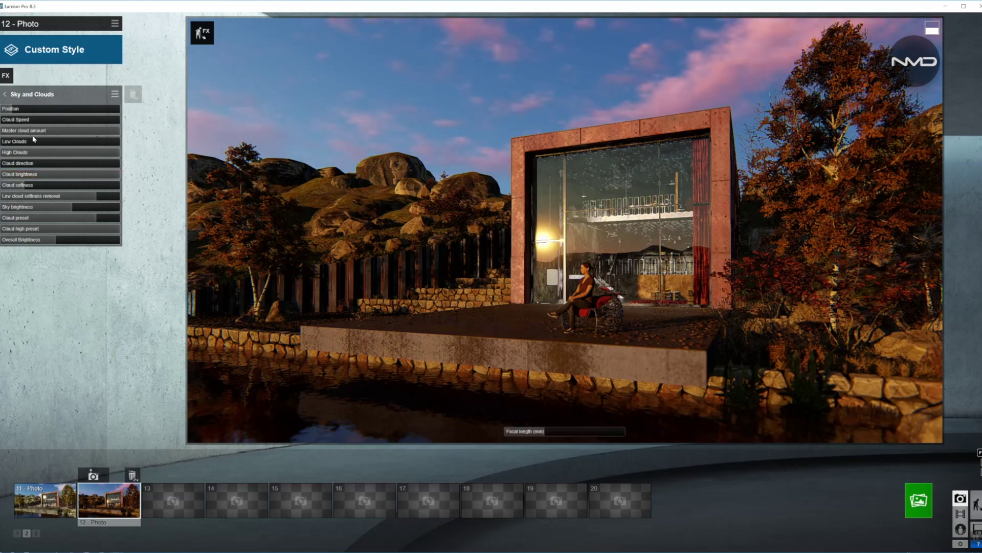
{"action": "left_click", "coordinate": [105, 176]}
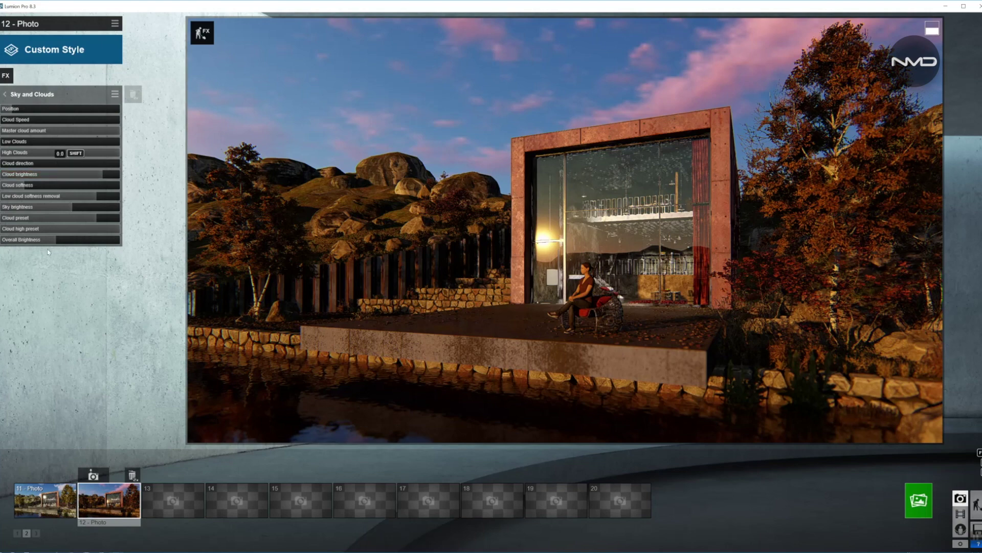
{"action": "mouse_move", "coordinate": [58, 186]}
{"action": "left_mouse_down"}
{"action": "mouse_move", "coordinate": [92, 188]}
{"action": "mouse_move", "coordinate": [79, 186]}
{"action": "left_mouse_up"}
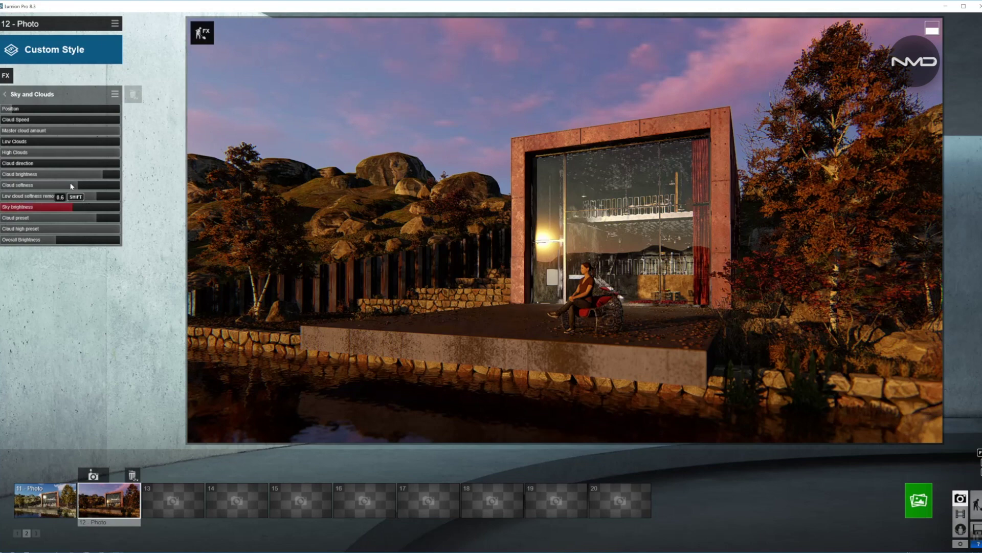
{"action": "left_click_drag", "start_coordinate": [78, 186], "coordinate": [72, 224]}
Darken the sky brightness and set the high cloud preset to 1.0
{"action": "left_click_drag", "start_coordinate": [463, 69], "coordinate": [491, 92]}
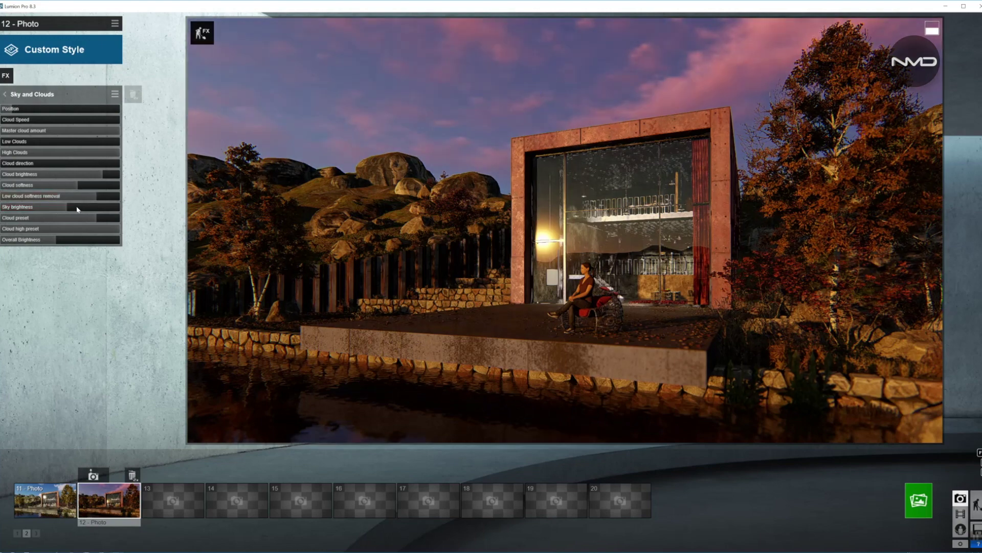
{"action": "left_click_drag", "start_coordinate": [74, 209], "coordinate": [69, 210]}
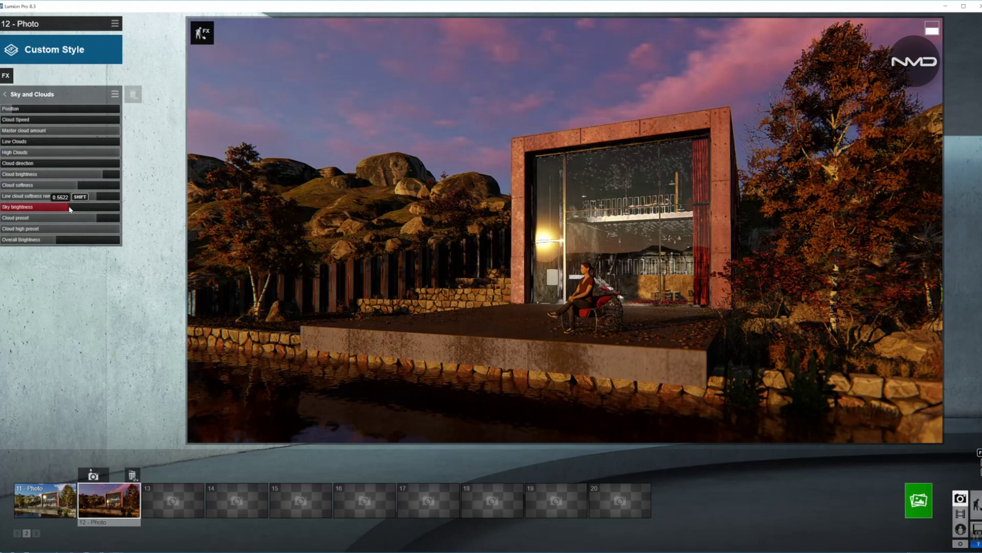
{"action": "mouse_move", "coordinate": [70, 209]}
{"action": "left_mouse_down"}
{"action": "mouse_move", "coordinate": [643, 123]}
{"action": "mouse_move", "coordinate": [722, 135]}
{"action": "left_mouse_up"}
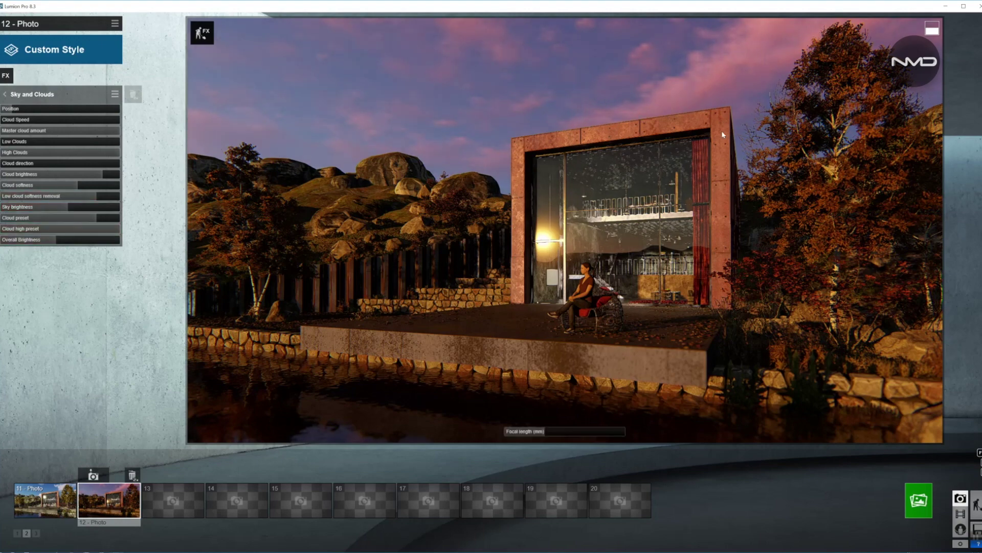
{"action": "left_click", "coordinate": [8, 95]}
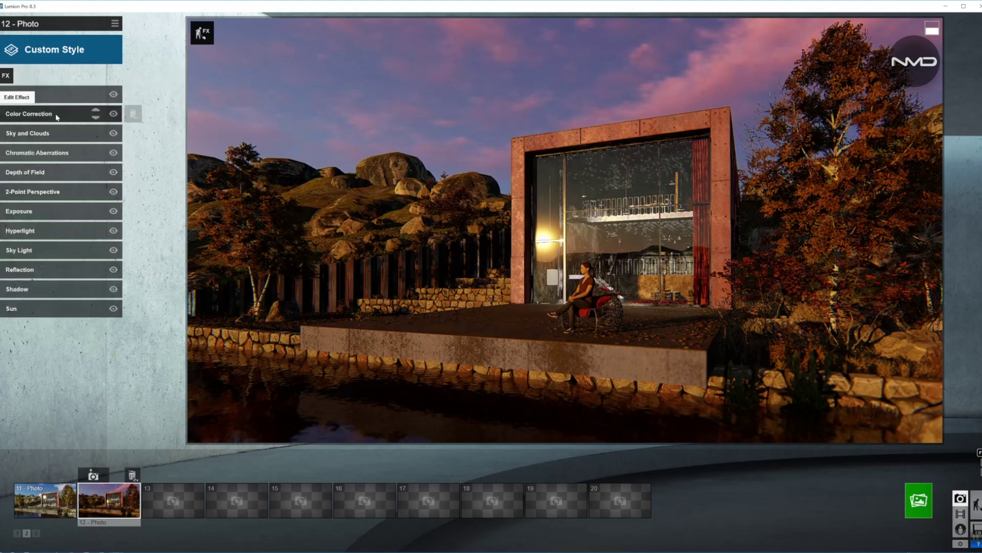
Set Color Correction temperature to 0.3 and contrast to about 0.7
{"action": "left_click", "coordinate": [56, 115]}
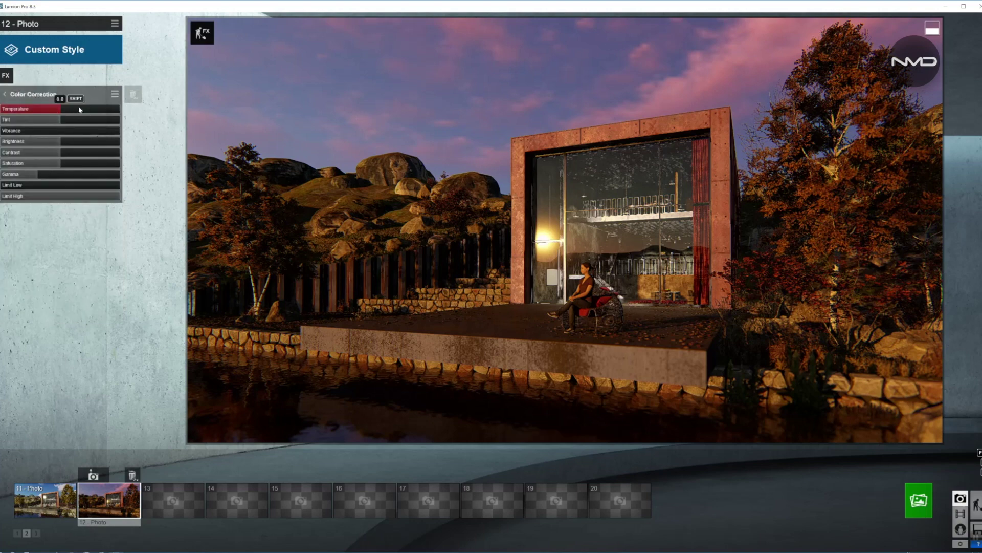
{"action": "left_click_drag", "start_coordinate": [80, 109], "coordinate": [83, 109]}
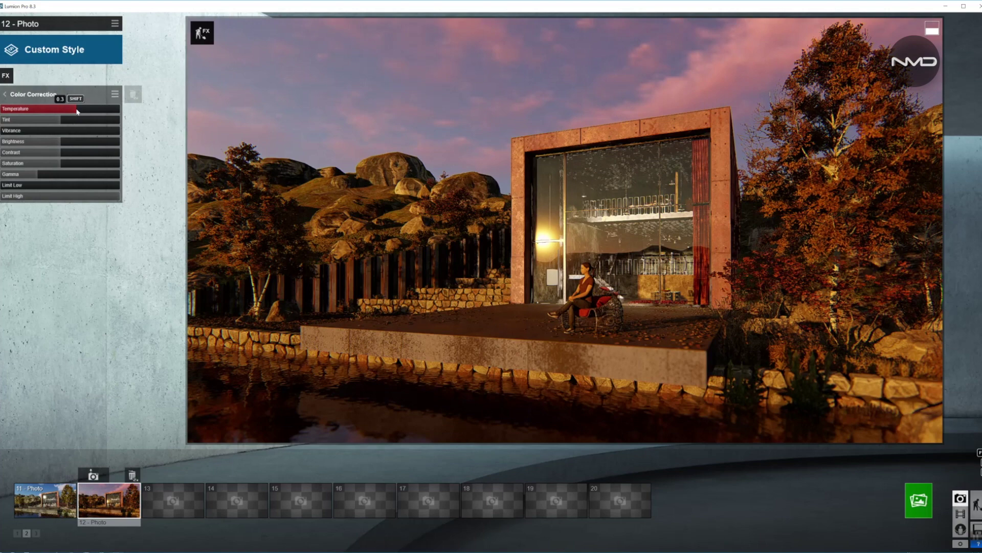
{"action": "left_click_drag", "start_coordinate": [77, 110], "coordinate": [65, 120]}
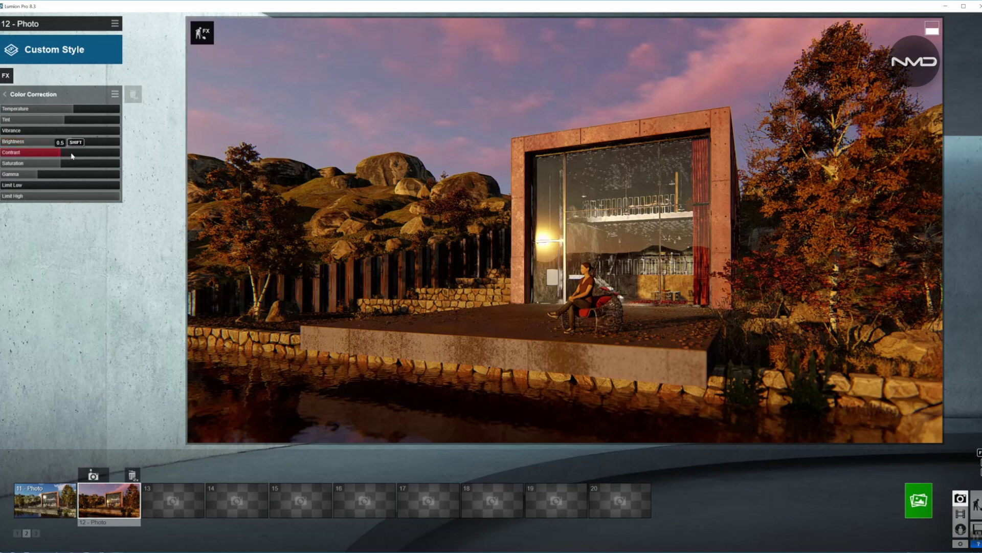
{"action": "left_click", "coordinate": [112, 159]}
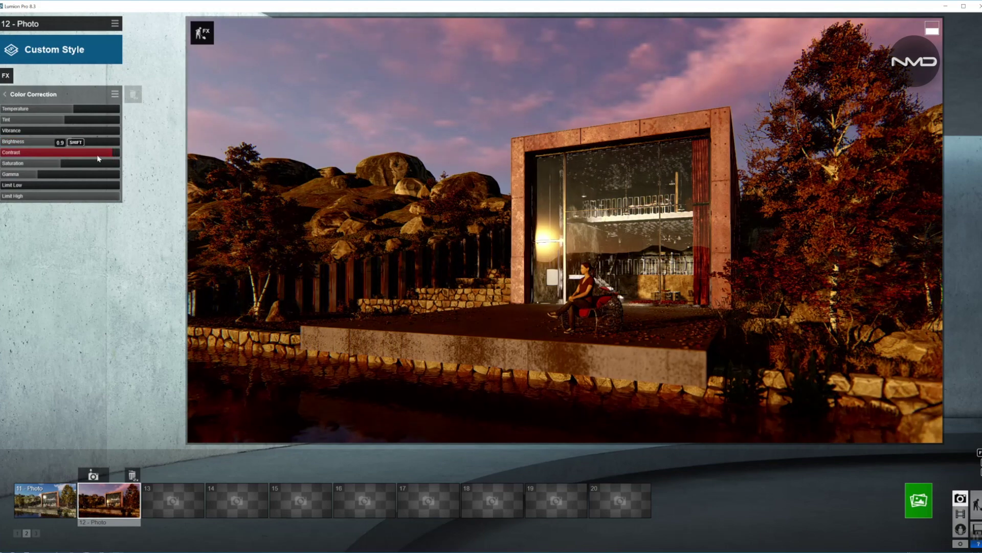
{"action": "left_click_drag", "start_coordinate": [98, 158], "coordinate": [84, 152]}
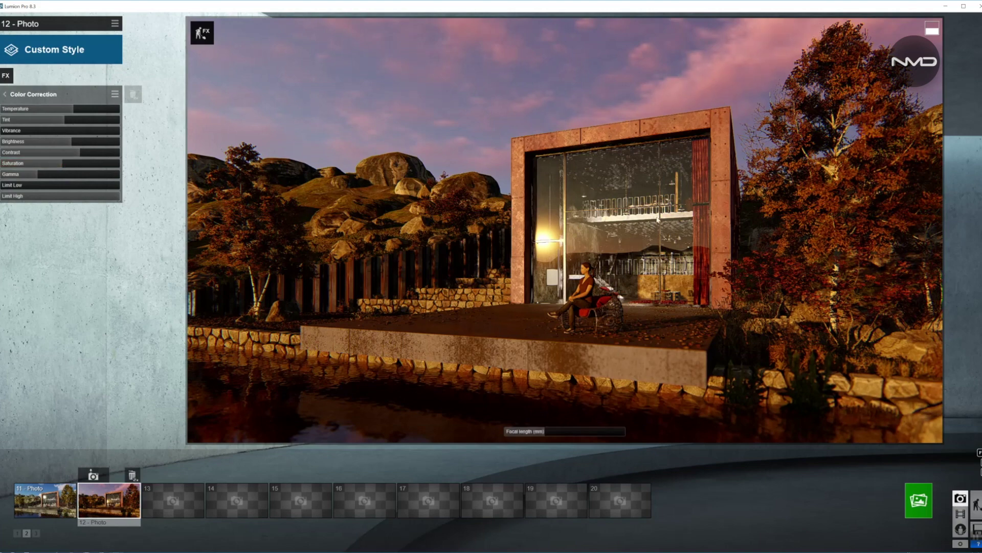
{"action": "left_click", "coordinate": [6, 93]}
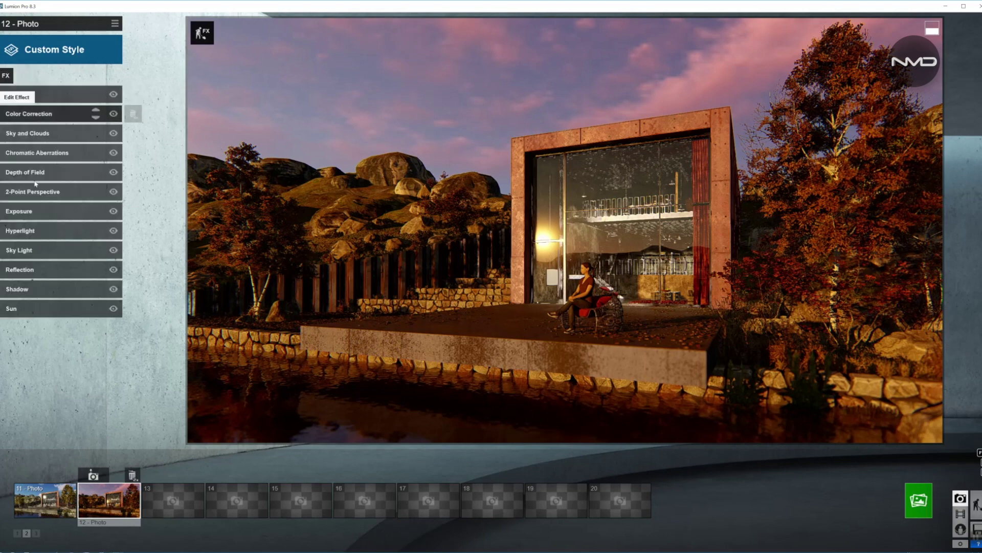
Reduce Sharpen intensity to 0.4
{"action": "left_click", "coordinate": [62, 95]}
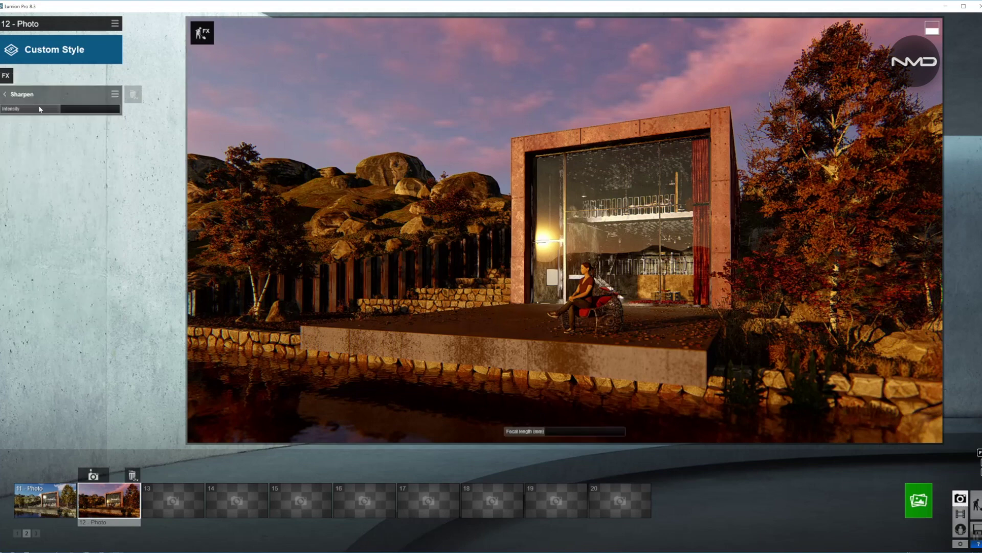
{"action": "left_click_drag", "start_coordinate": [34, 113], "coordinate": [24, 112]}
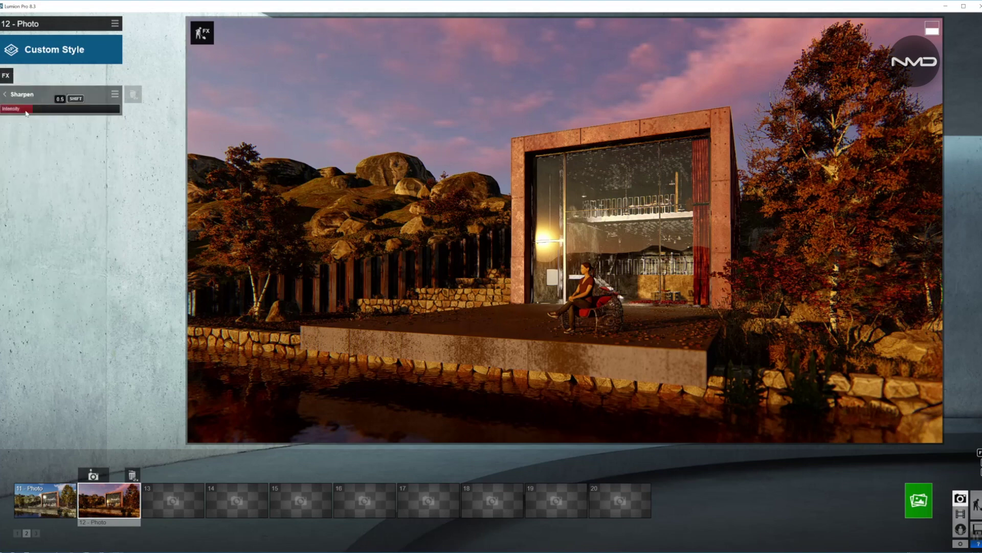
{"action": "left_click", "coordinate": [5, 94]}
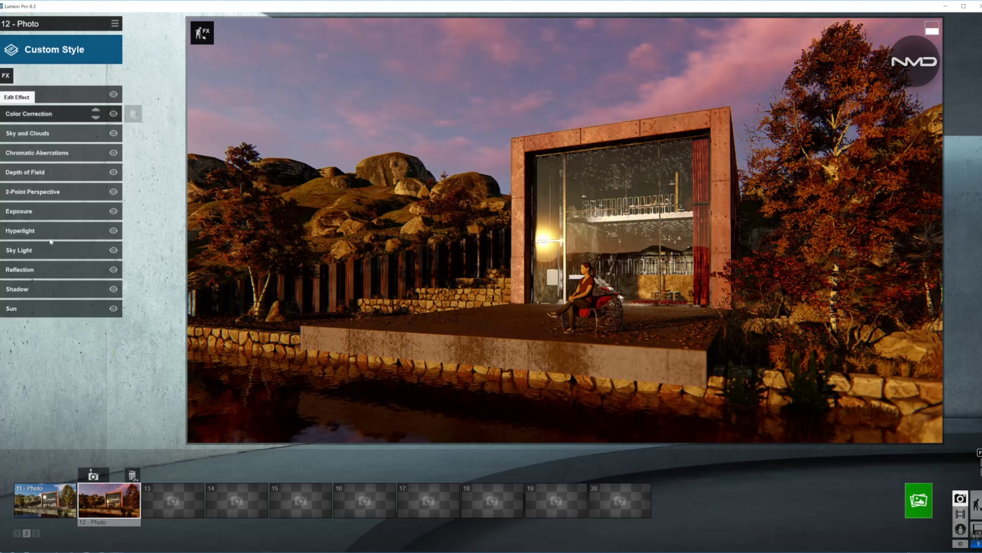
Set Exposure to about 0.52
{"action": "left_click", "coordinate": [54, 210]}
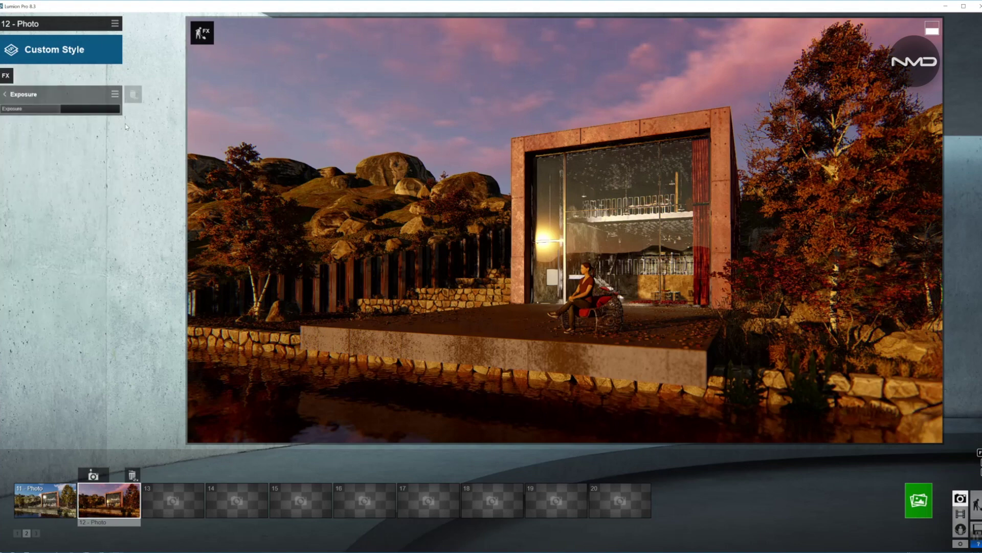
{"action": "left_click_drag", "start_coordinate": [66, 108], "coordinate": [69, 110]}
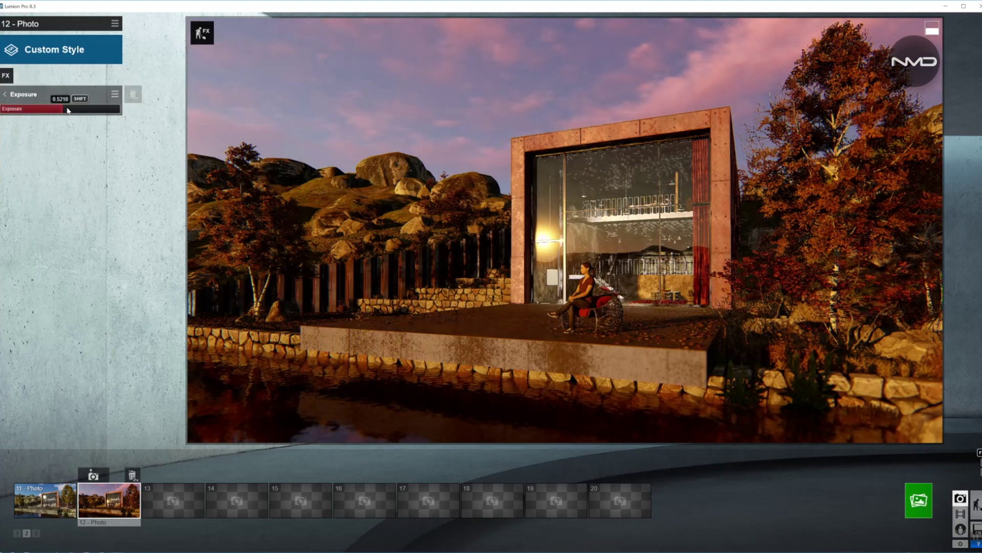
{"action": "left_click_drag", "start_coordinate": [69, 110], "coordinate": [67, 110]}
{"action": "left_click", "coordinate": [6, 96]}
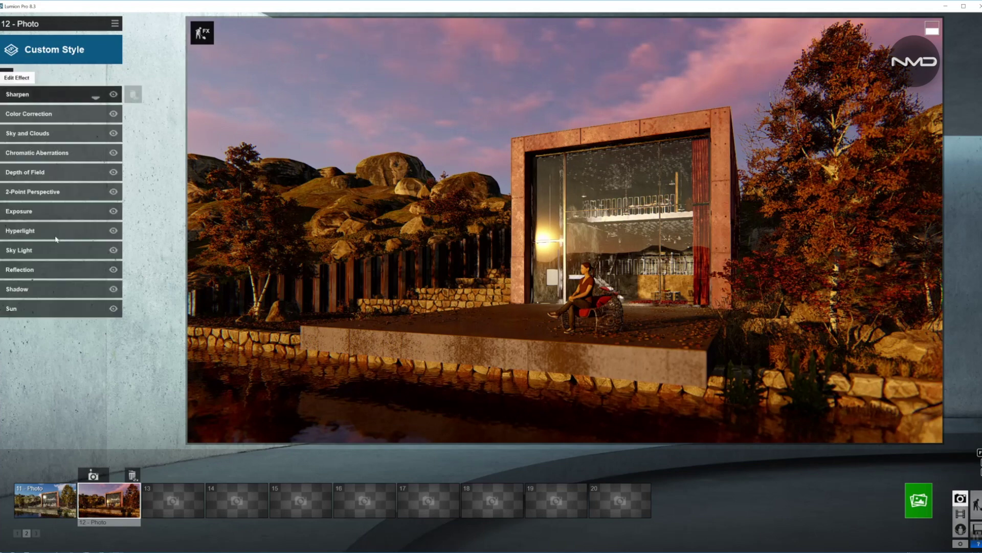
Raise the Shadow effect's brightness slightly to lift the dark areas
{"action": "left_click", "coordinate": [51, 288]}
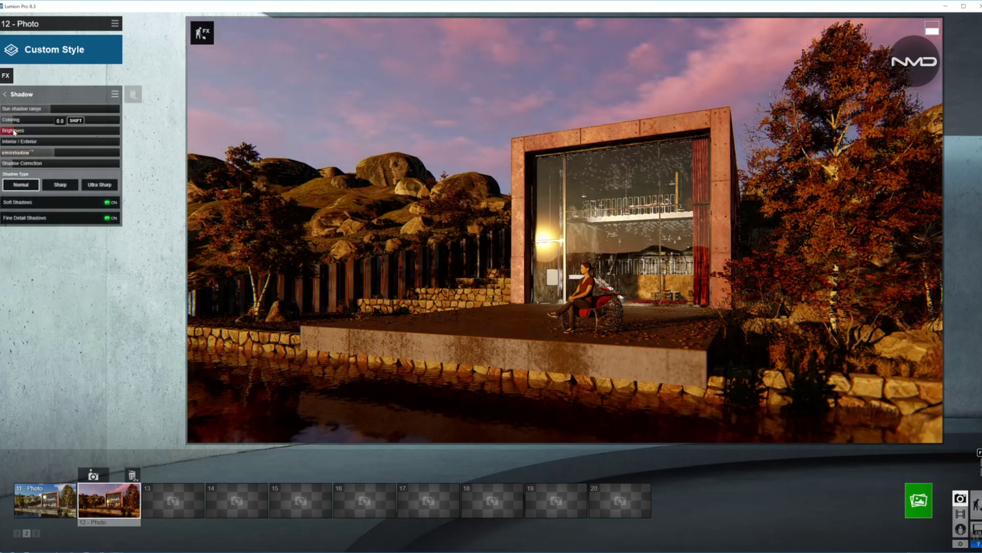
{"action": "left_click_drag", "start_coordinate": [15, 131], "coordinate": [16, 134]}
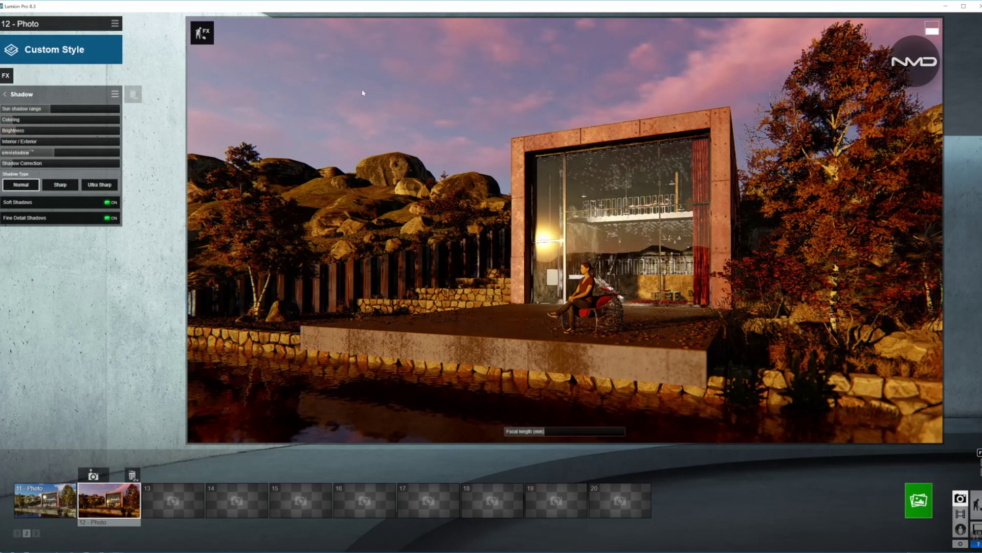
{"action": "left_click", "coordinate": [16, 132]}
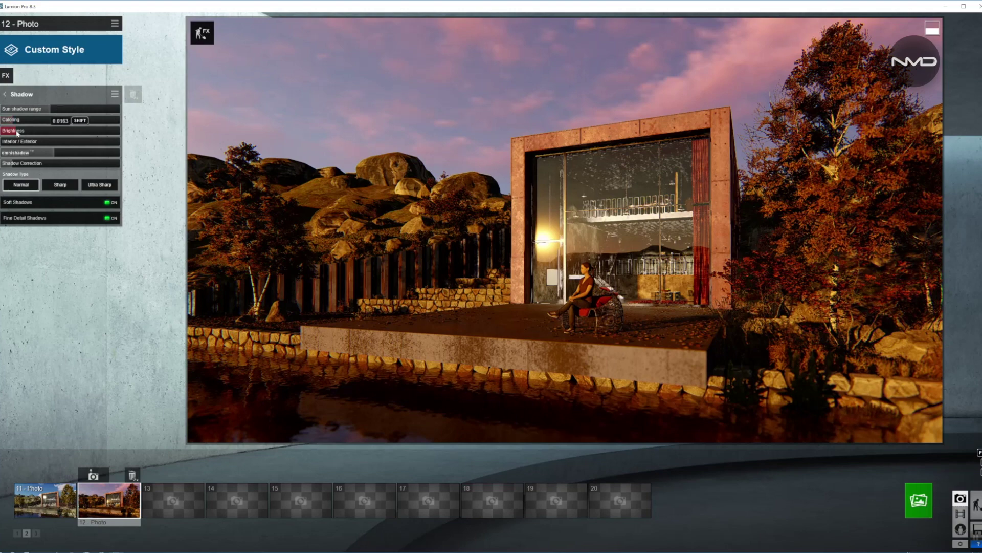
{"action": "left_click_drag", "start_coordinate": [16, 134], "coordinate": [14, 133]}
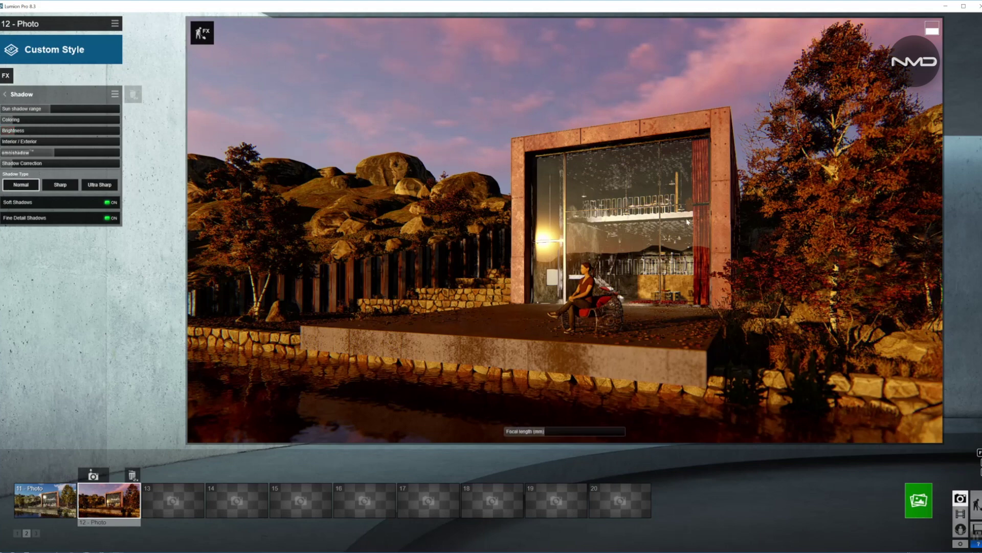
{"action": "left_click", "coordinate": [5, 94]}
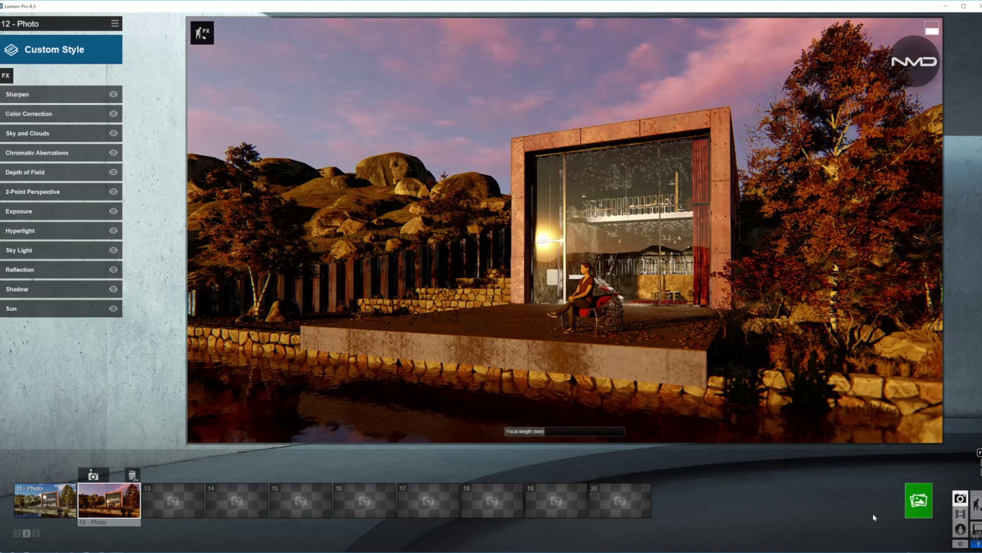
Start rendering photo 12 at a chosen size and cancel the Save As dialog
{"action": "left_click", "coordinate": [918, 501]}
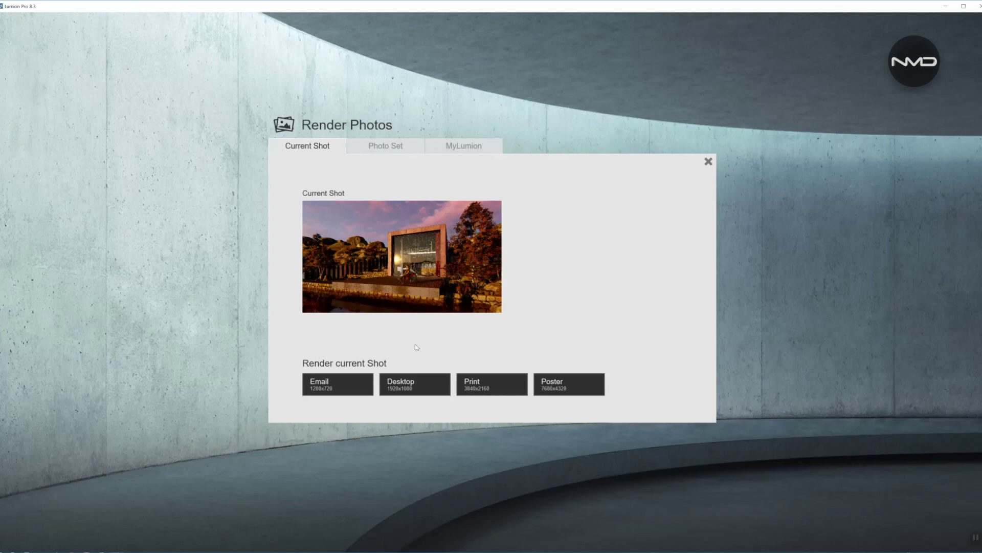
{"action": "left_click", "coordinate": [422, 389]}
{"action": "key", "text": "Return"}
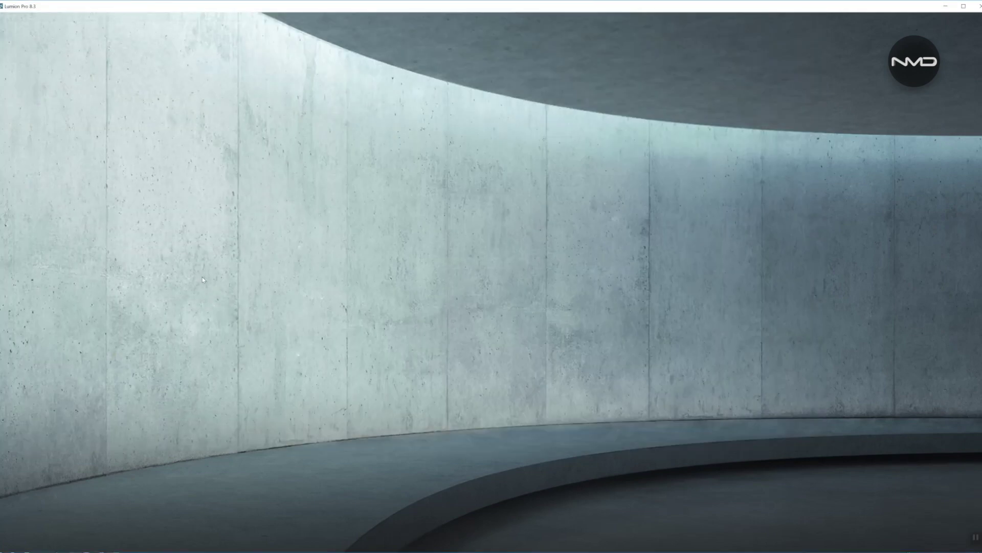